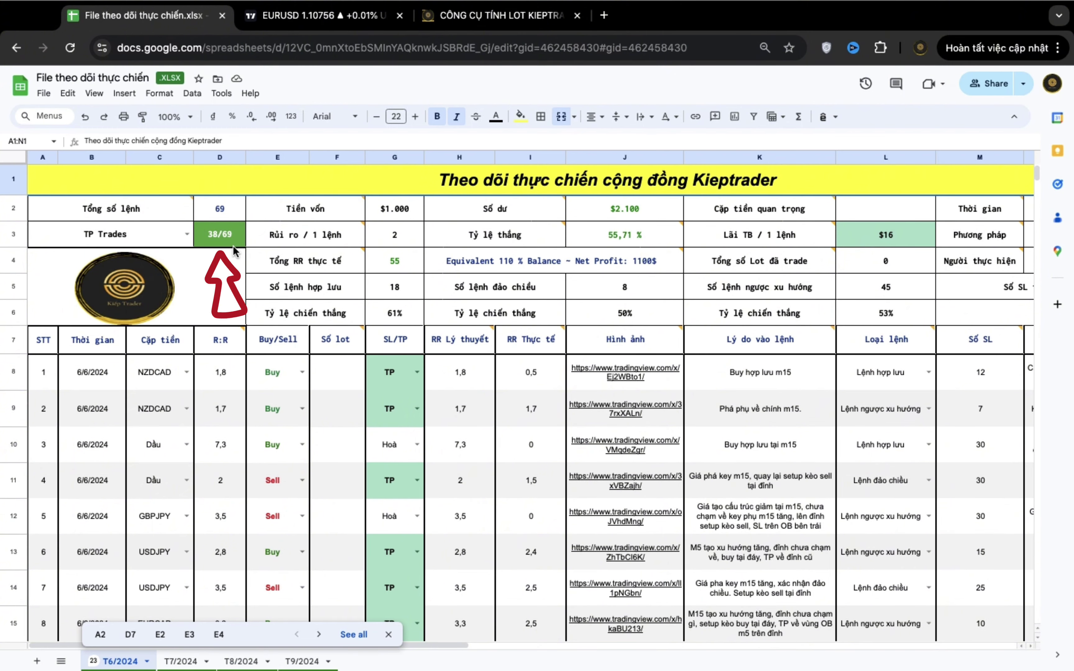
Compare the summary figures across the T7/2024, T8/2024 and T9/2024 sheets and return to the T6/2024 sheet
mouse_move(290, 233)
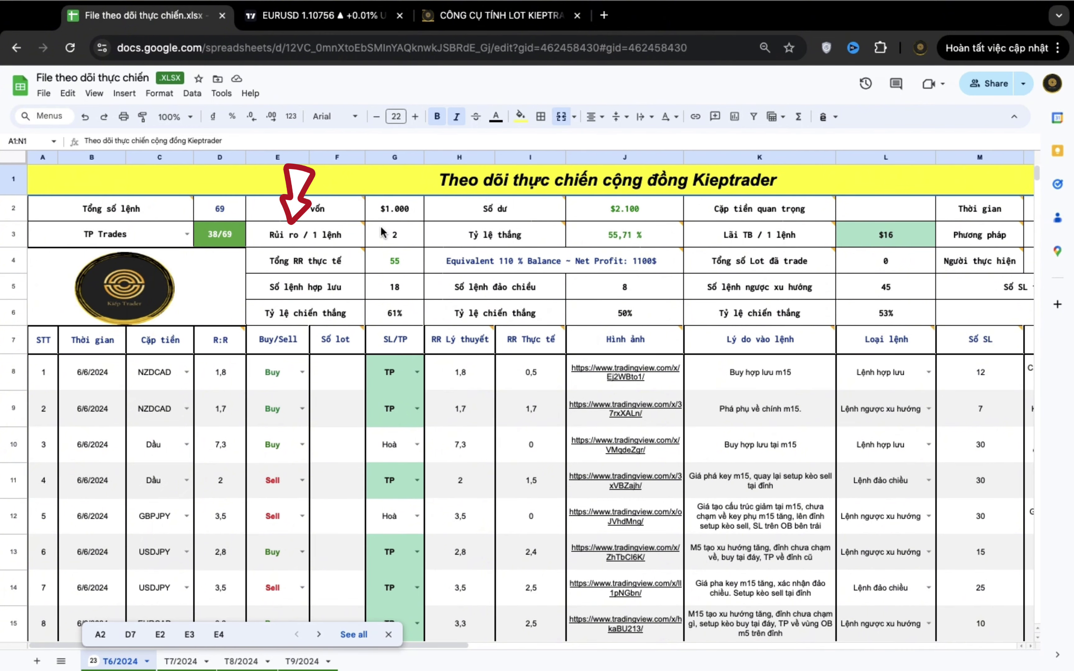
mouse_move(270, 273)
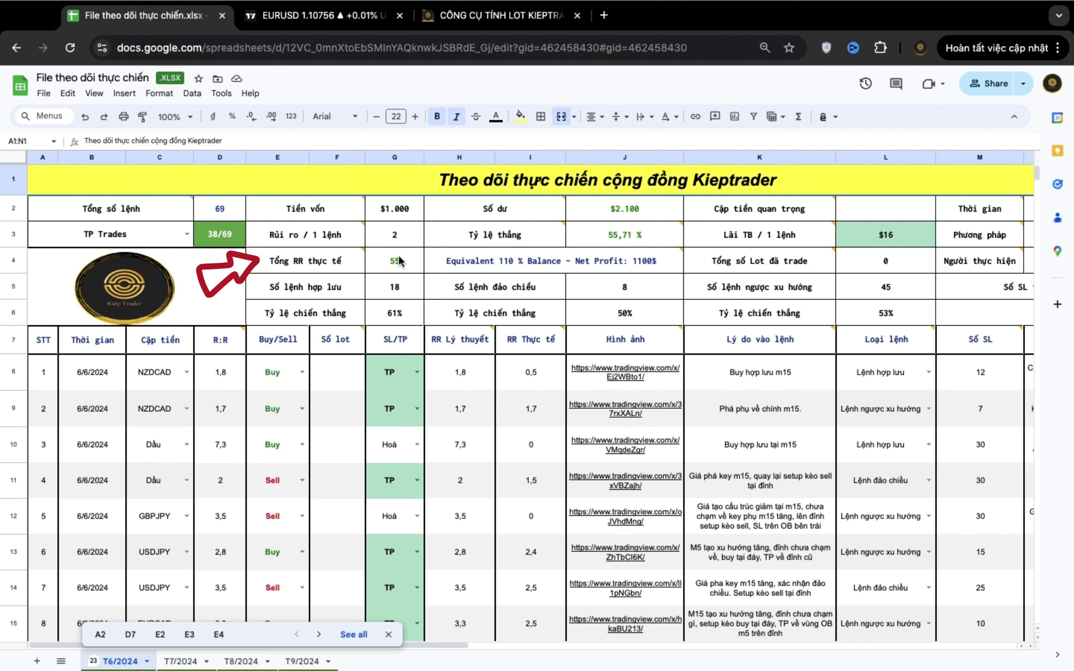
click(173, 661)
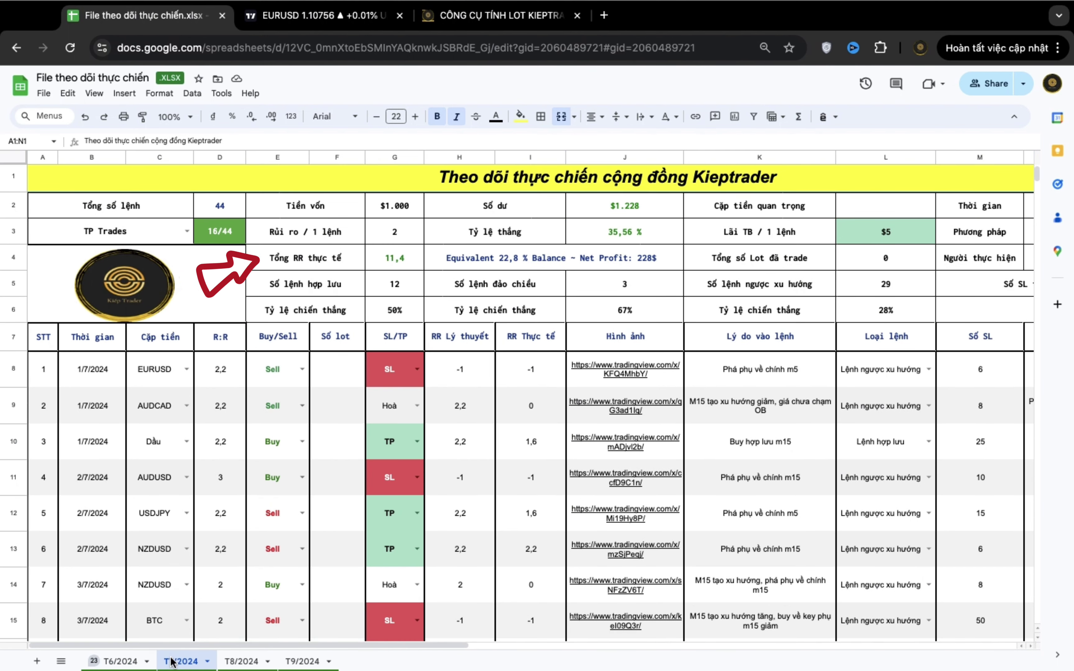
click(226, 662)
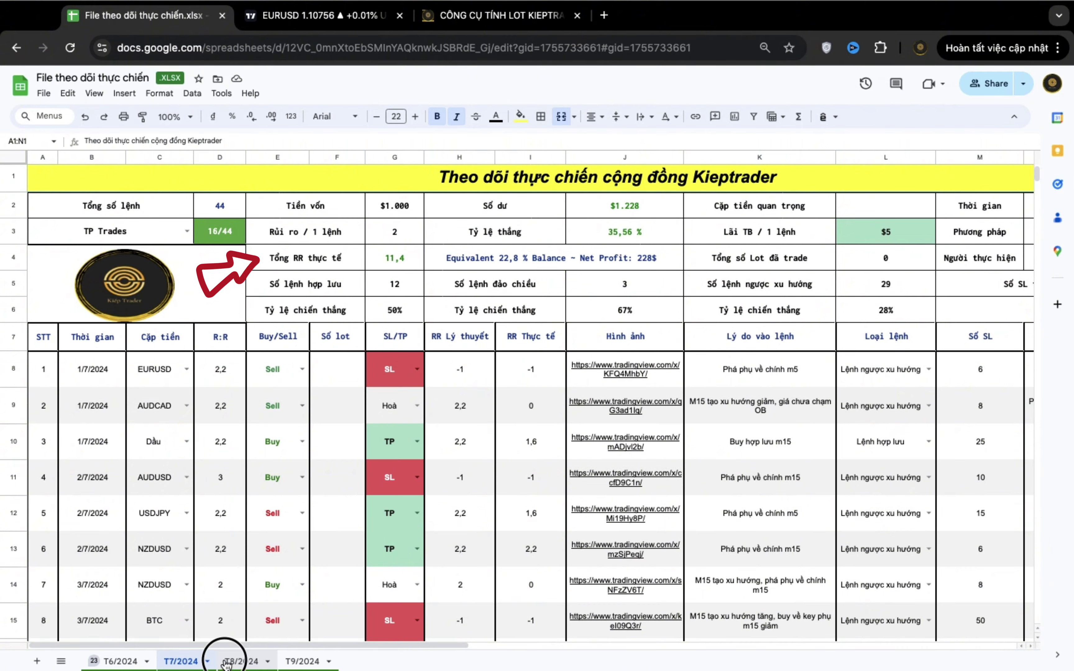
click(293, 662)
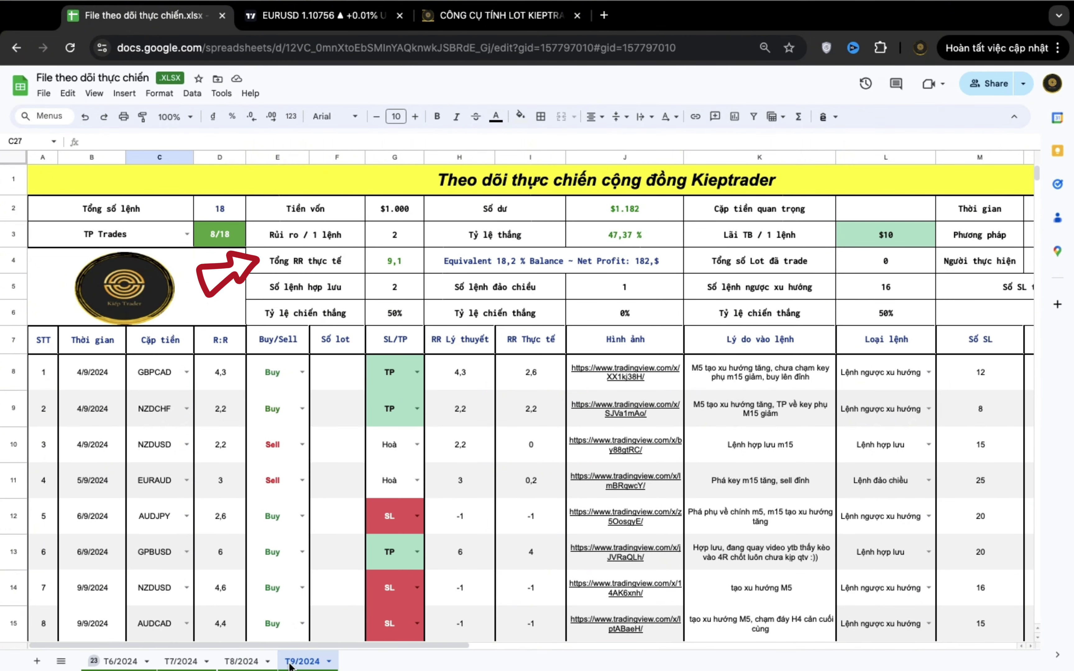
click(122, 662)
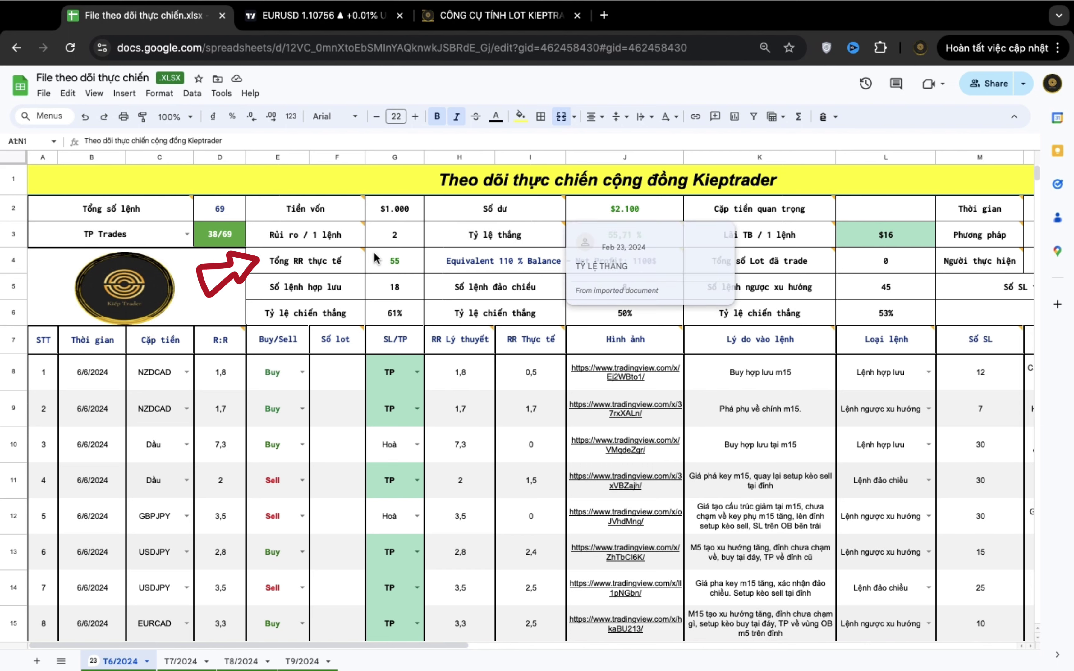
Examine the balance, win rate and average profit per trade in the T6/2024 summary area
mouse_move(523, 216)
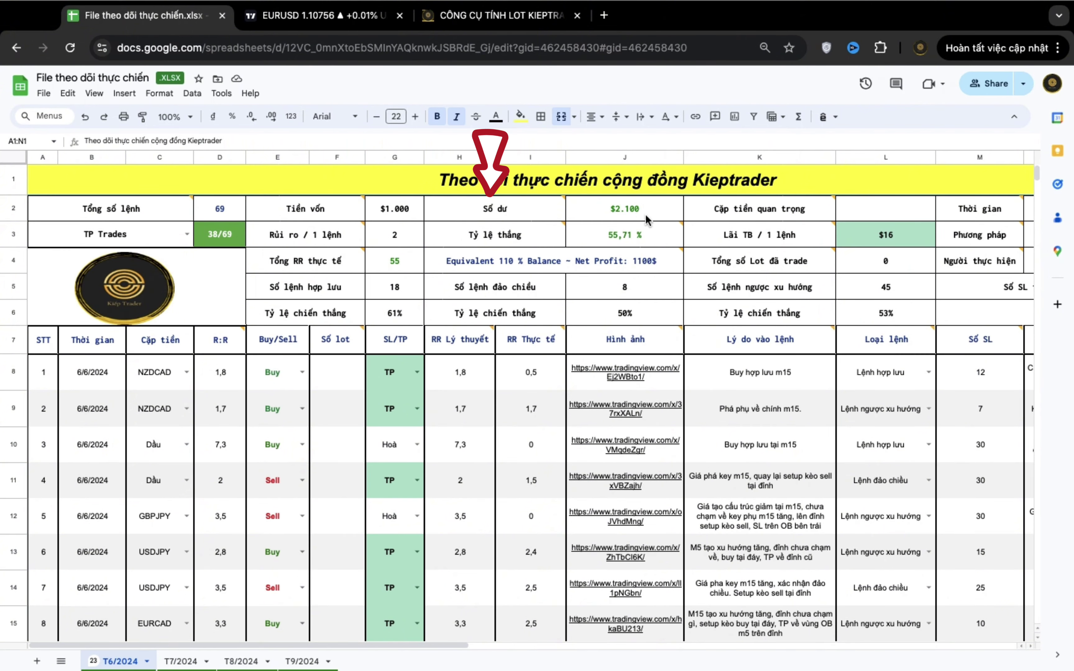
mouse_move(645, 234)
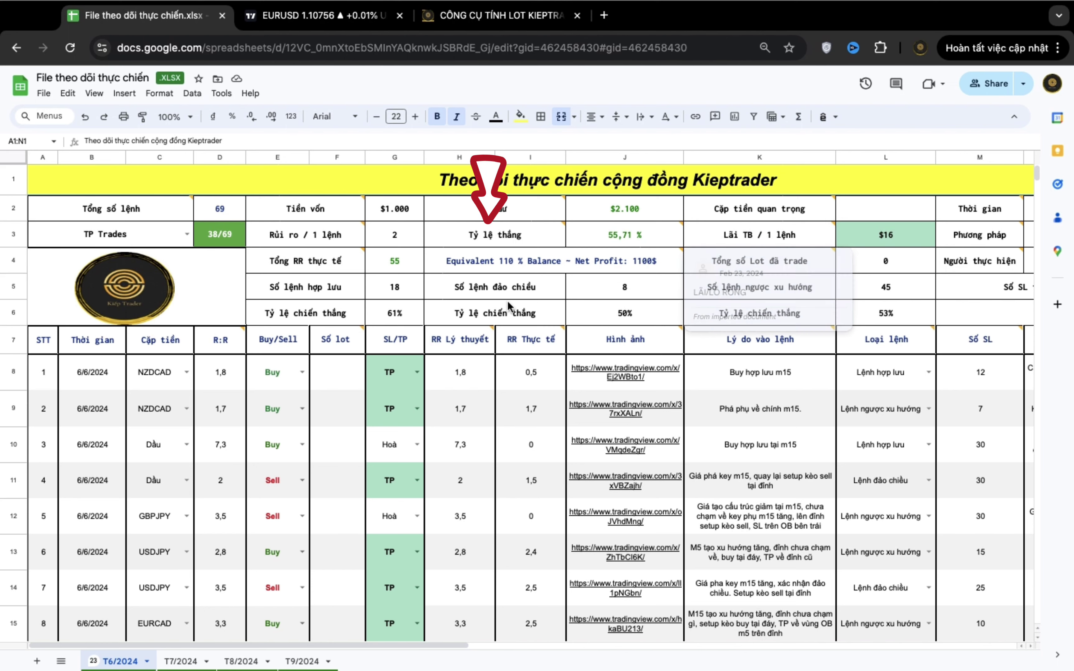
mouse_move(794, 220)
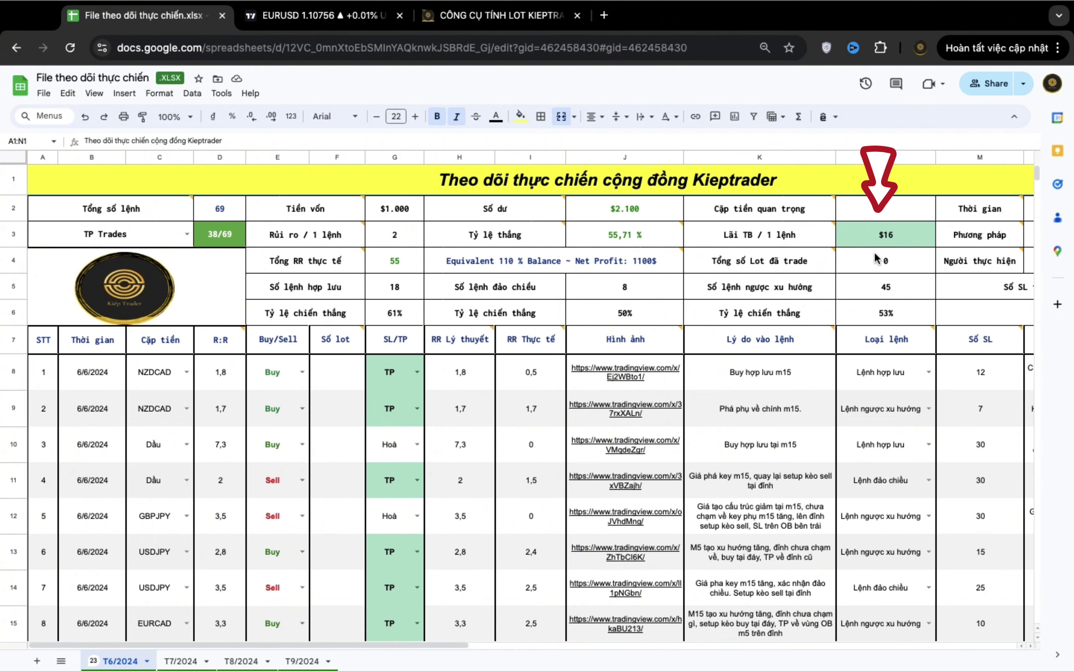
mouse_move(342, 257)
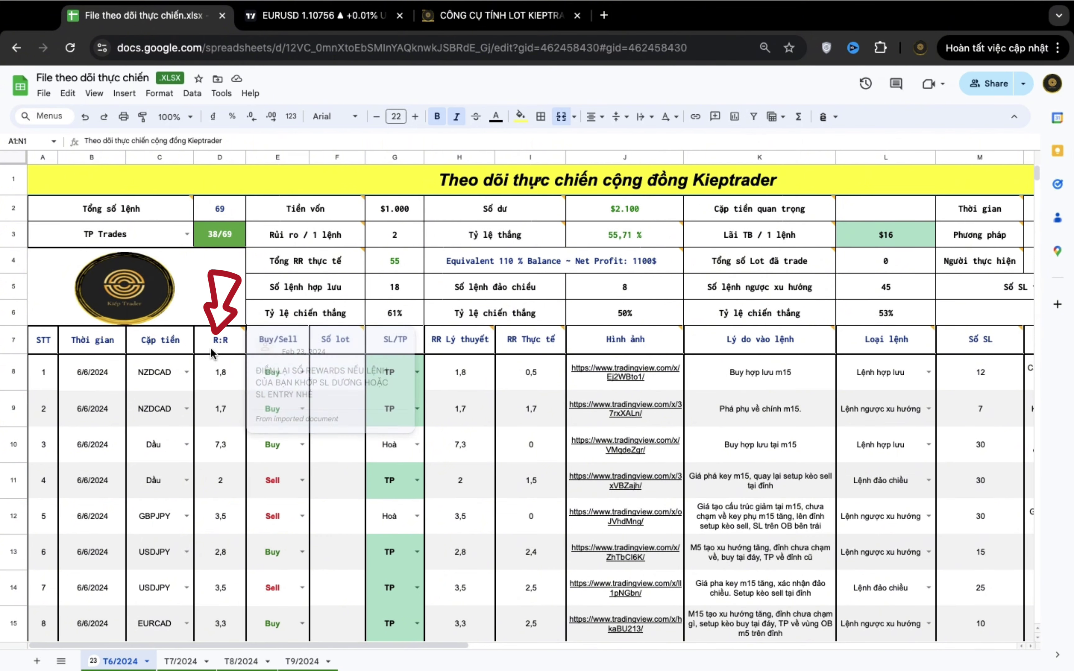
Switch to the TradingView EURUSD chart and place a long position with entry 1.10756, stop 1.10659 and target 1.11002
key(ctrl+Tab)
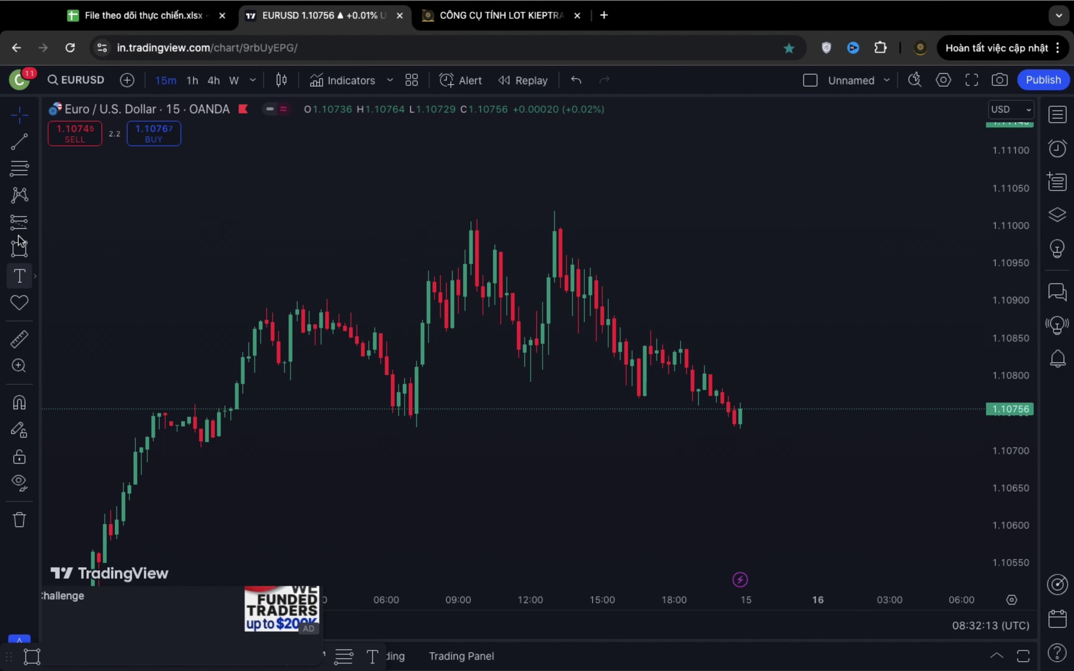
click(381, 562)
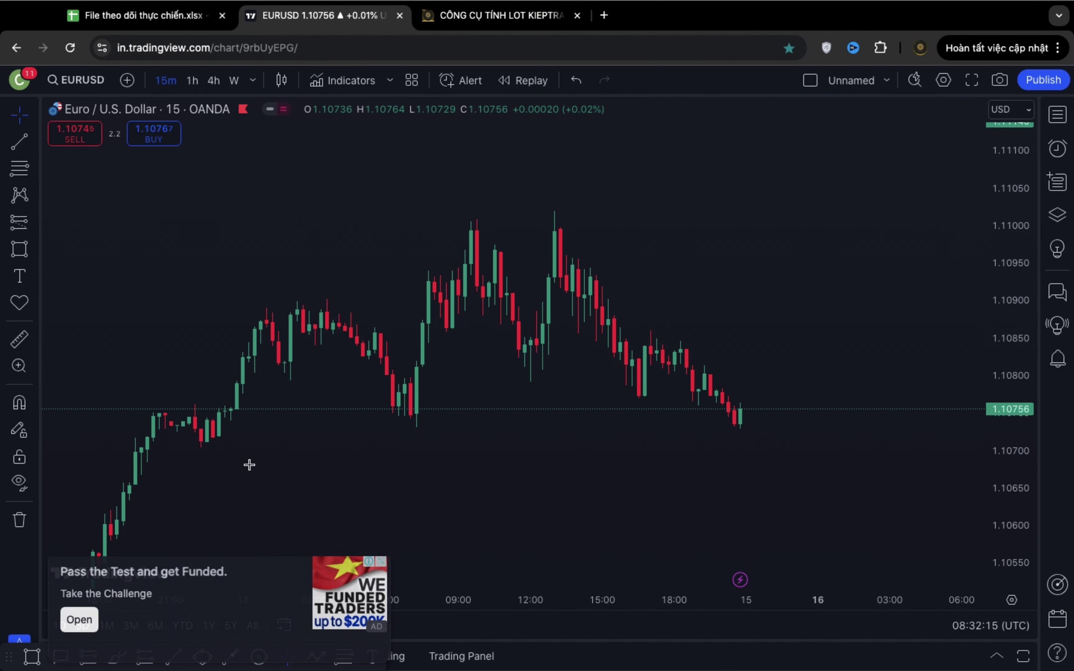
click(36, 227)
click(107, 243)
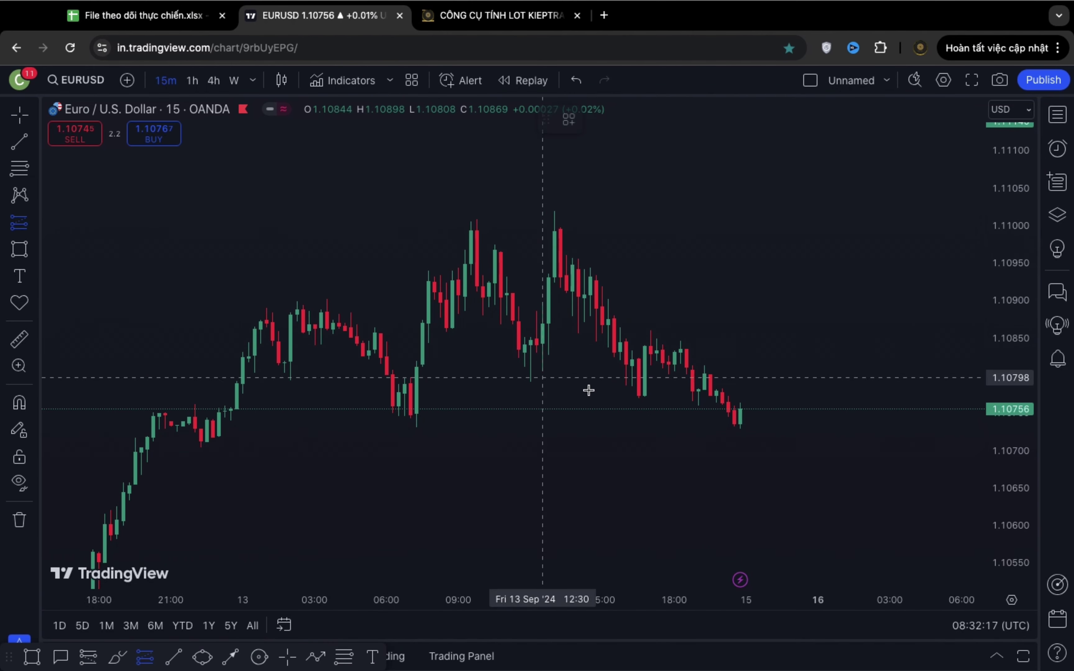
click(740, 411)
drag(746, 511, 747, 483)
drag(748, 308, 744, 225)
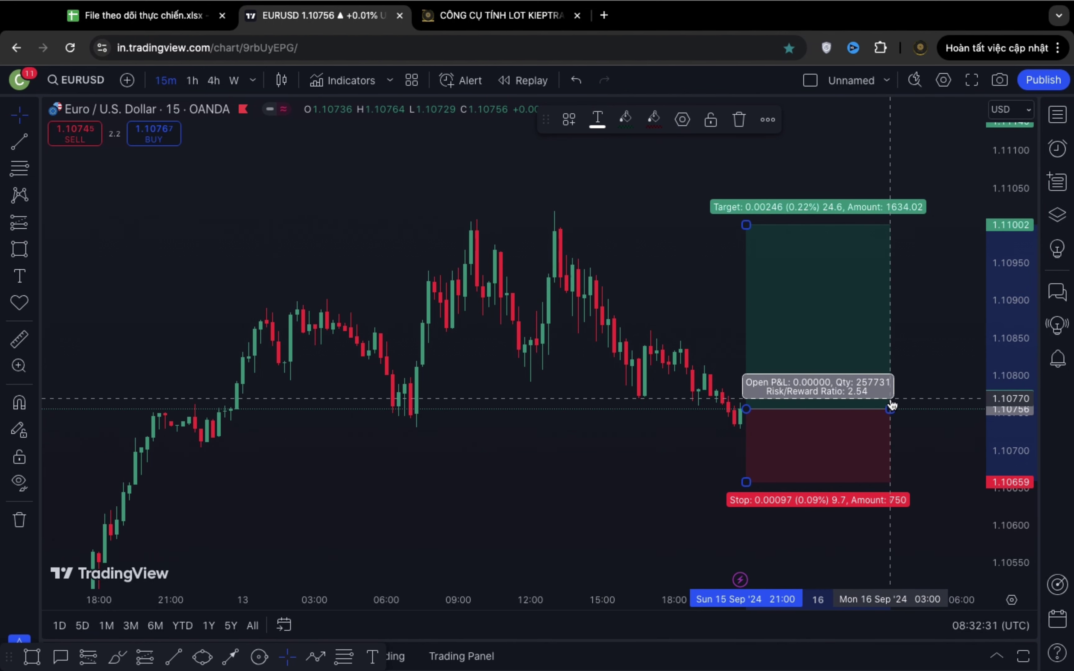
Return to the trade log spreadsheet and review the first trade's R:R, Buy/Sell options and lot size cells
click(120, 20)
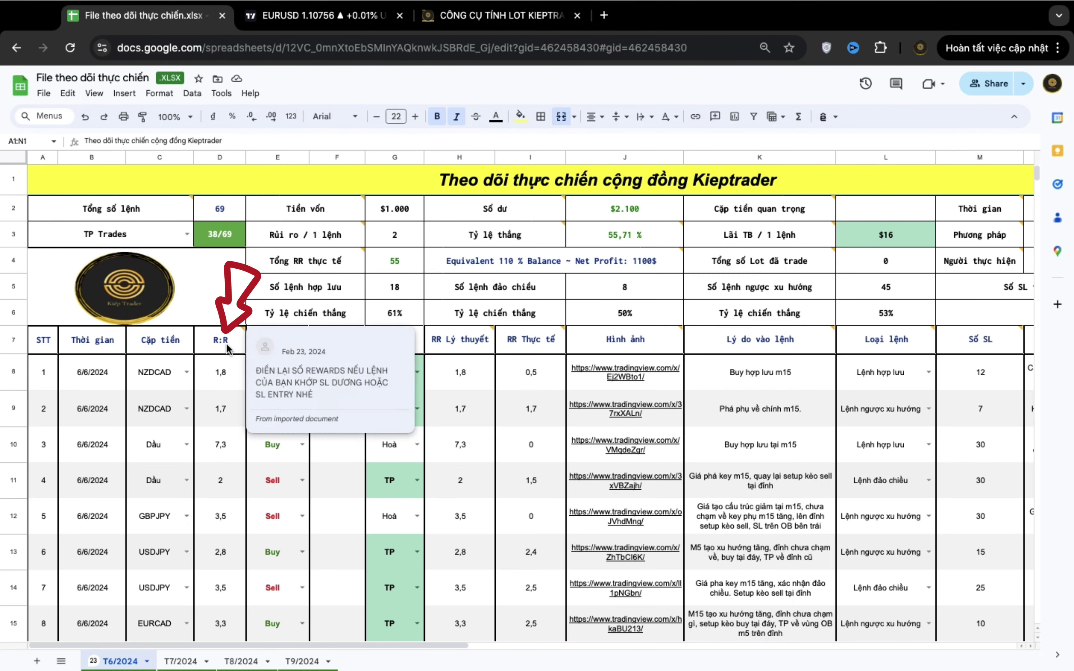
click(216, 379)
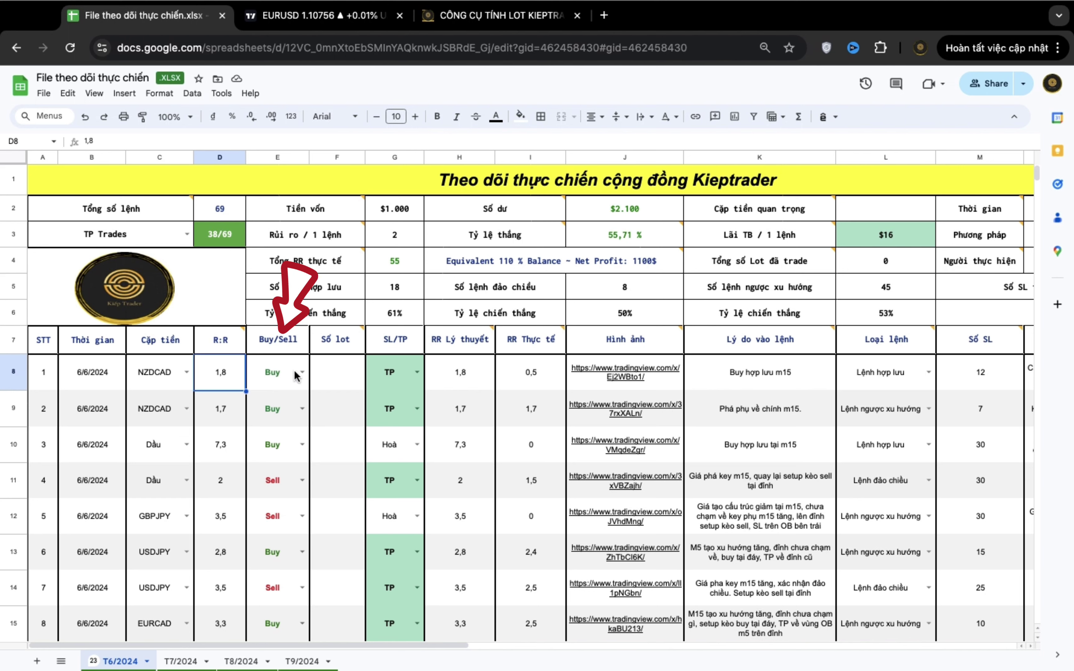
click(289, 382)
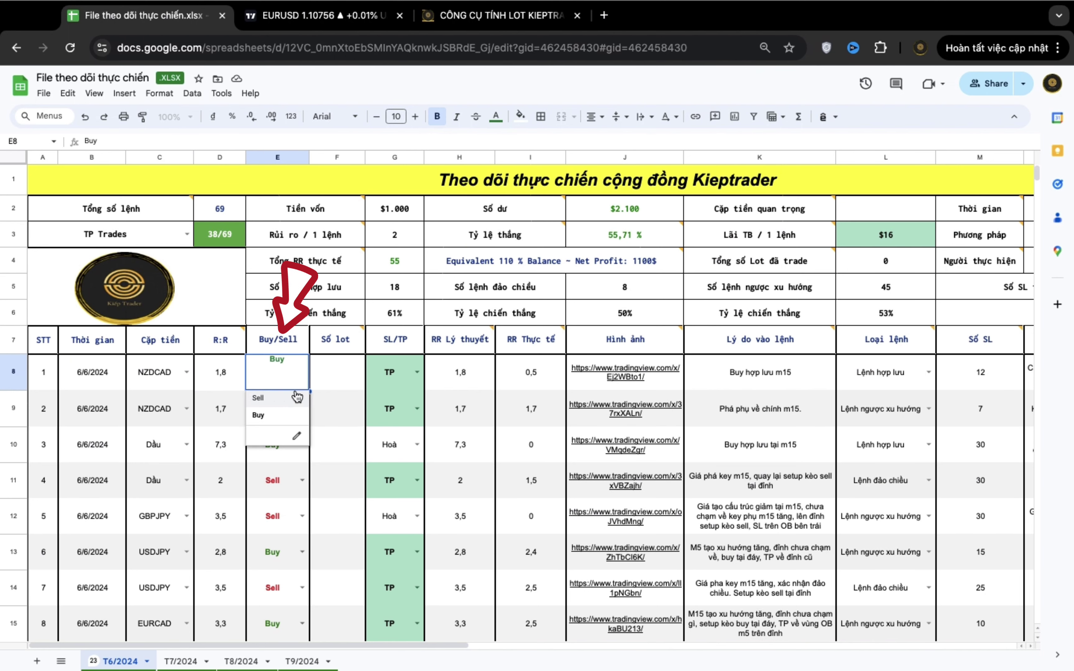
click(340, 362)
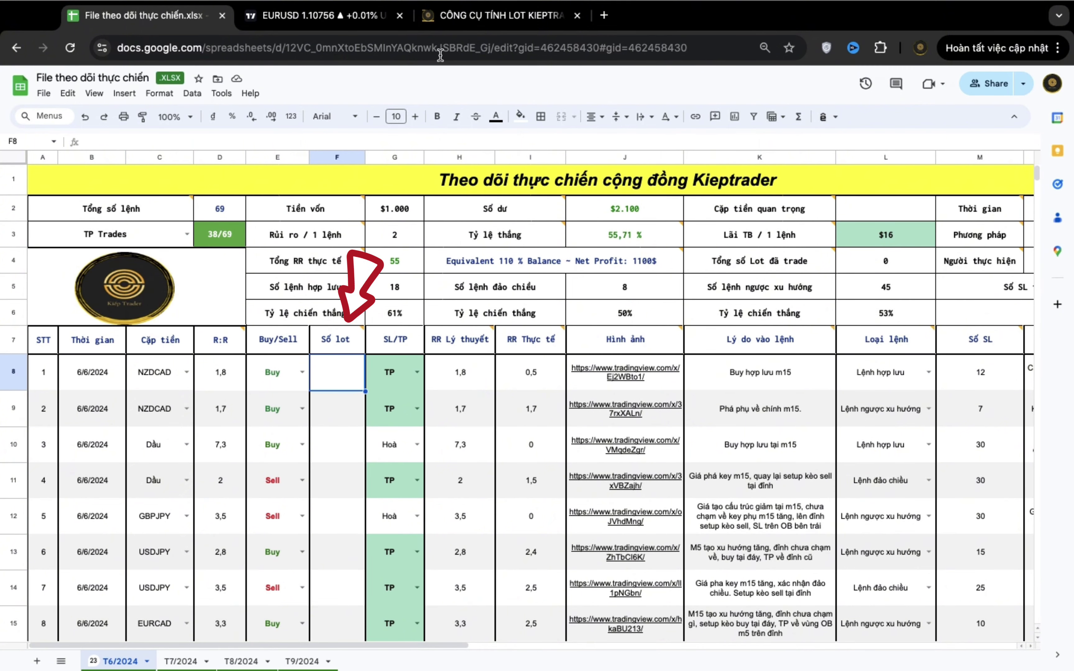
Check the long position's stop distance in TradingView, and enter 5% risk and a 10-pip stop loss in the Kiếp Trader lot calculator
click(317, 16)
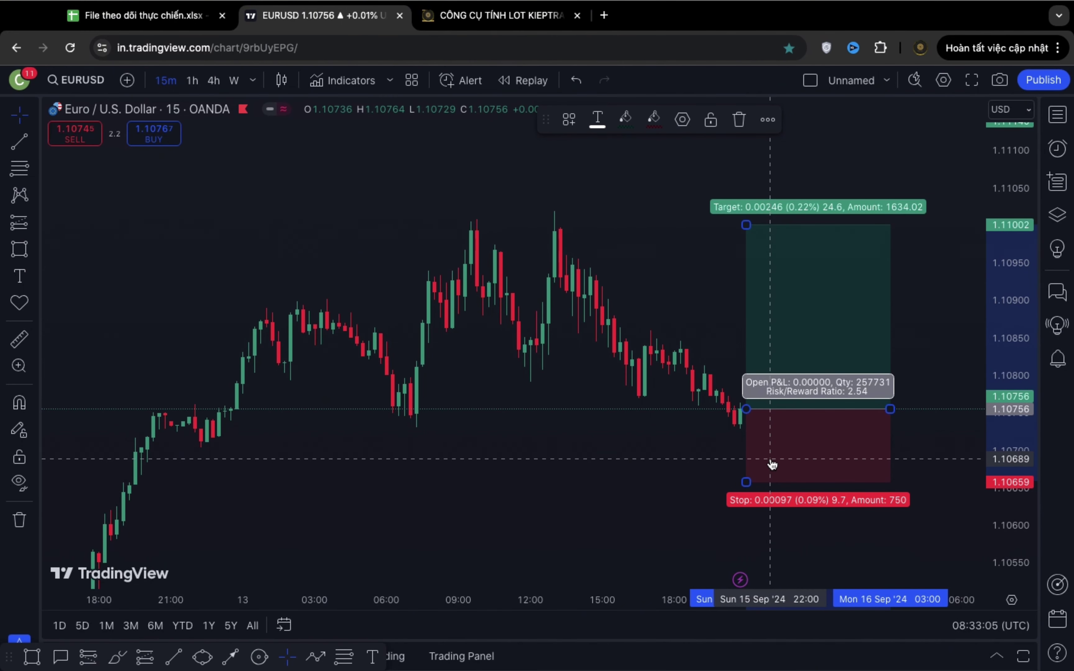
drag(580, 433, 462, 420)
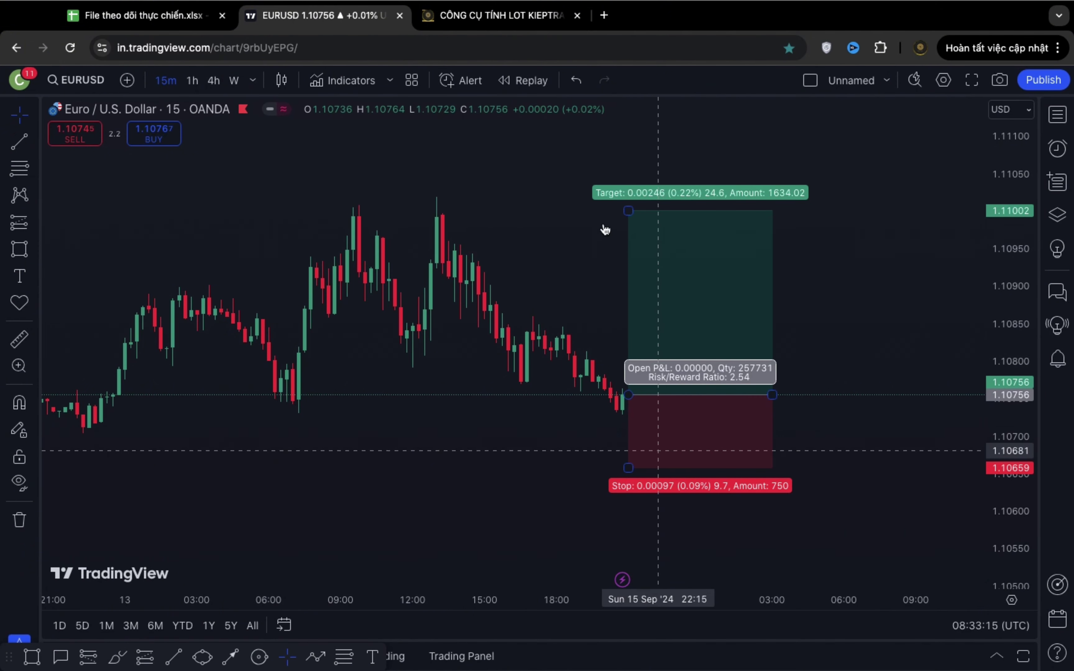
click(482, 22)
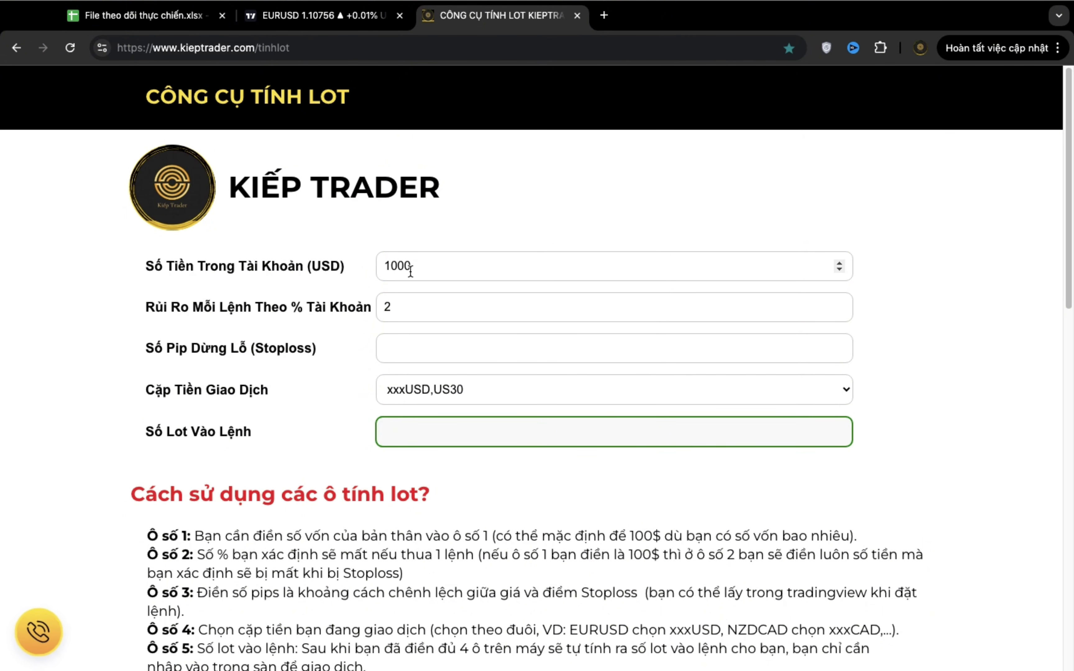
click(410, 300)
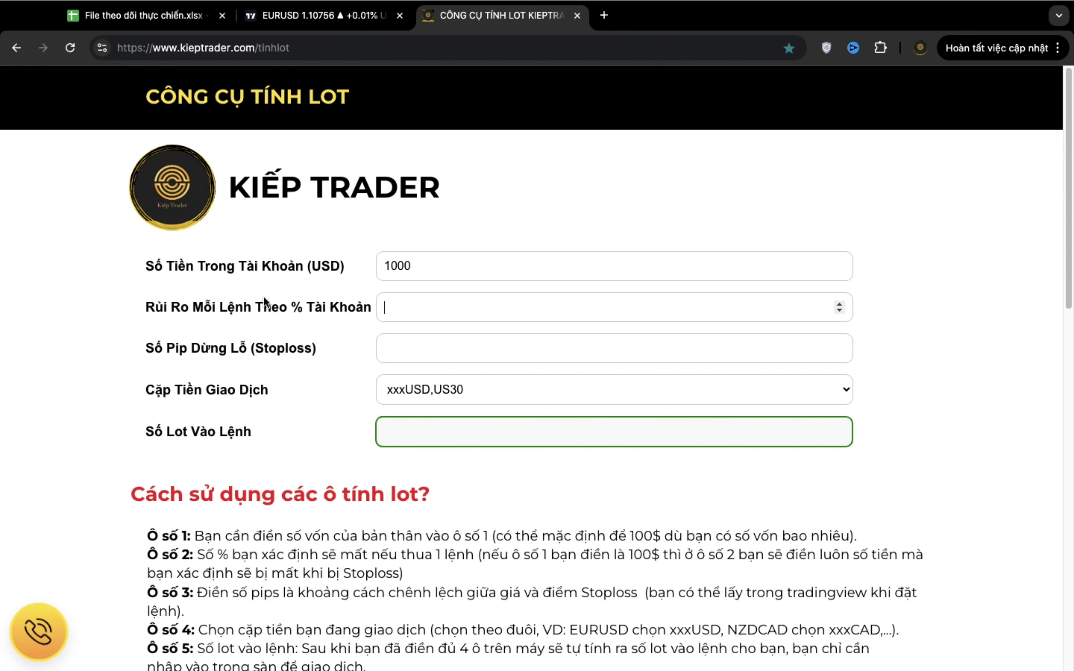
text(5)
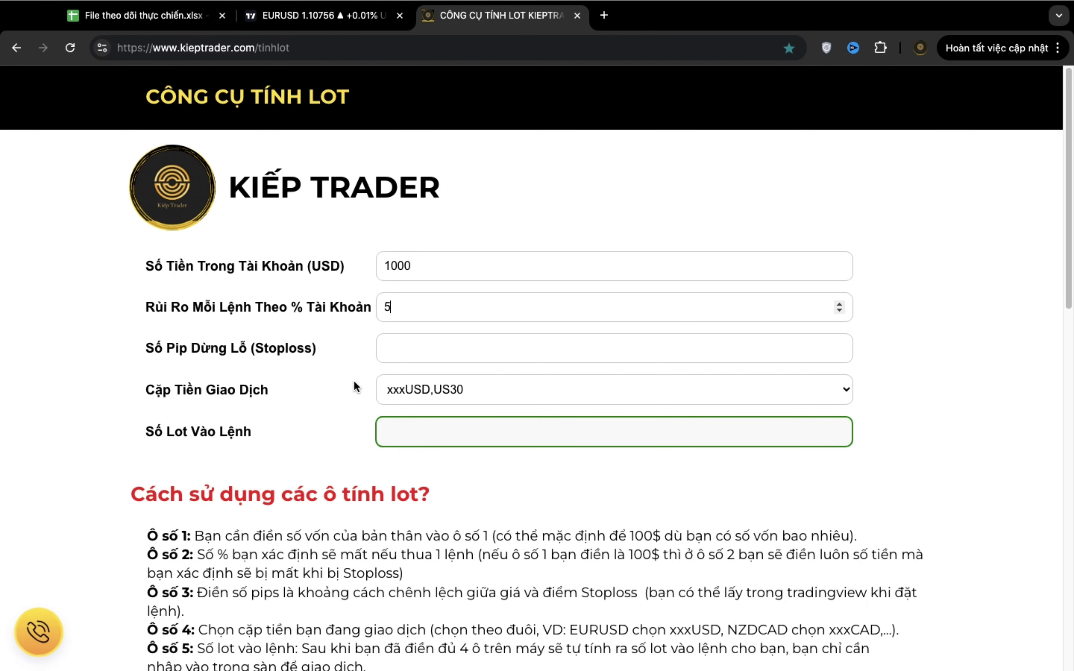
click(393, 351)
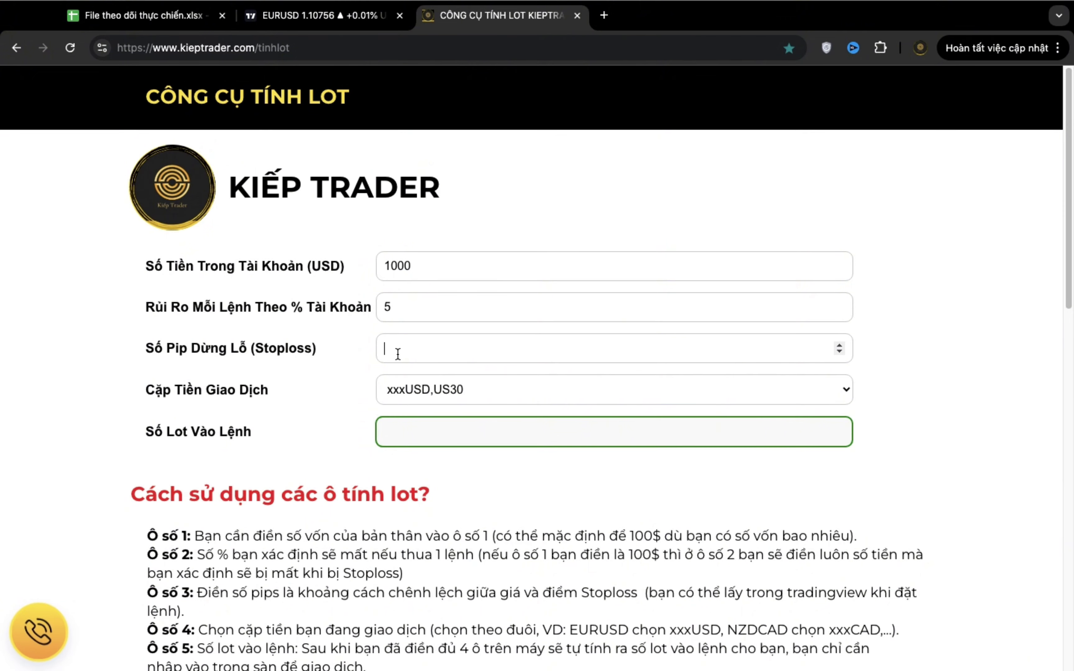
text(10)
Check the traded symbol on the TradingView chart and choose xxxUSD,US30 as the currency pair in the lot calculator
click(311, 15)
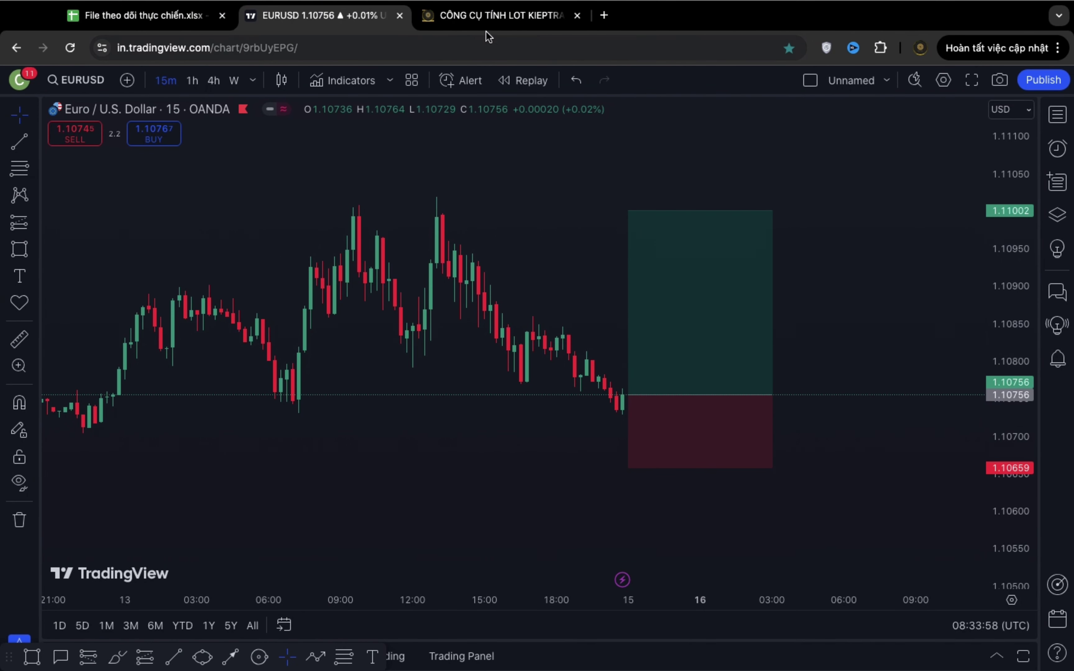
click(493, 15)
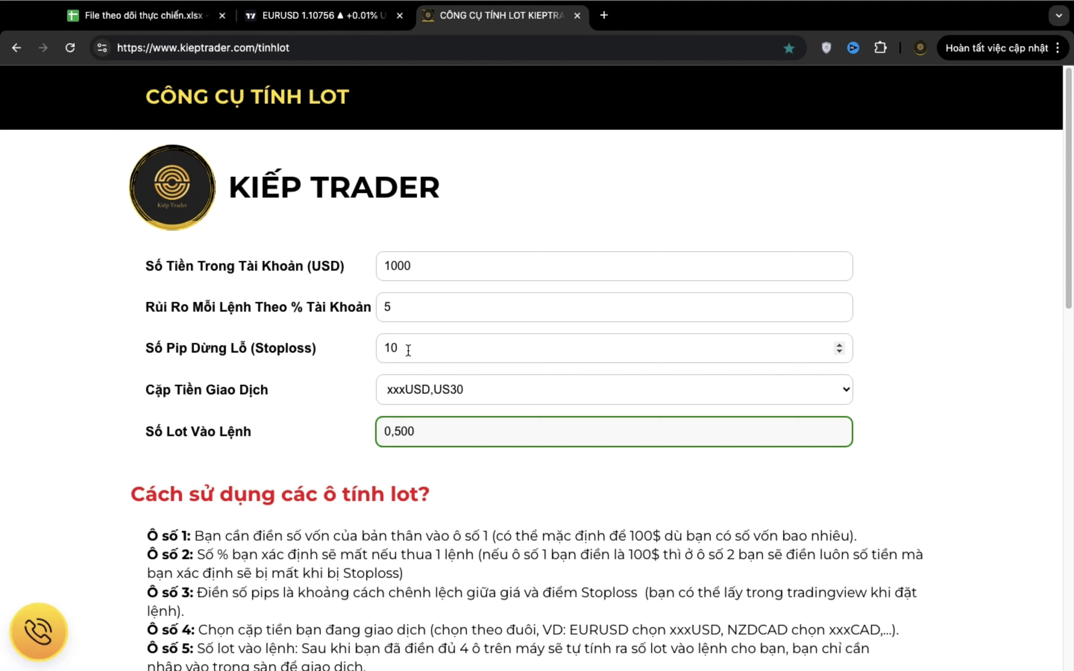
click(311, 18)
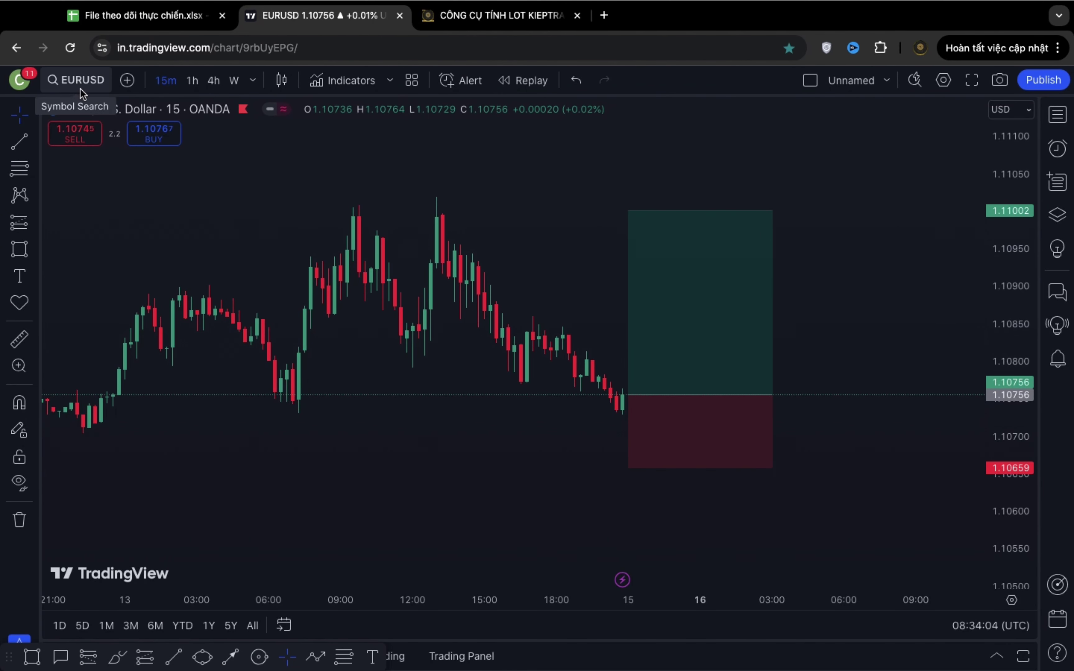
click(478, 22)
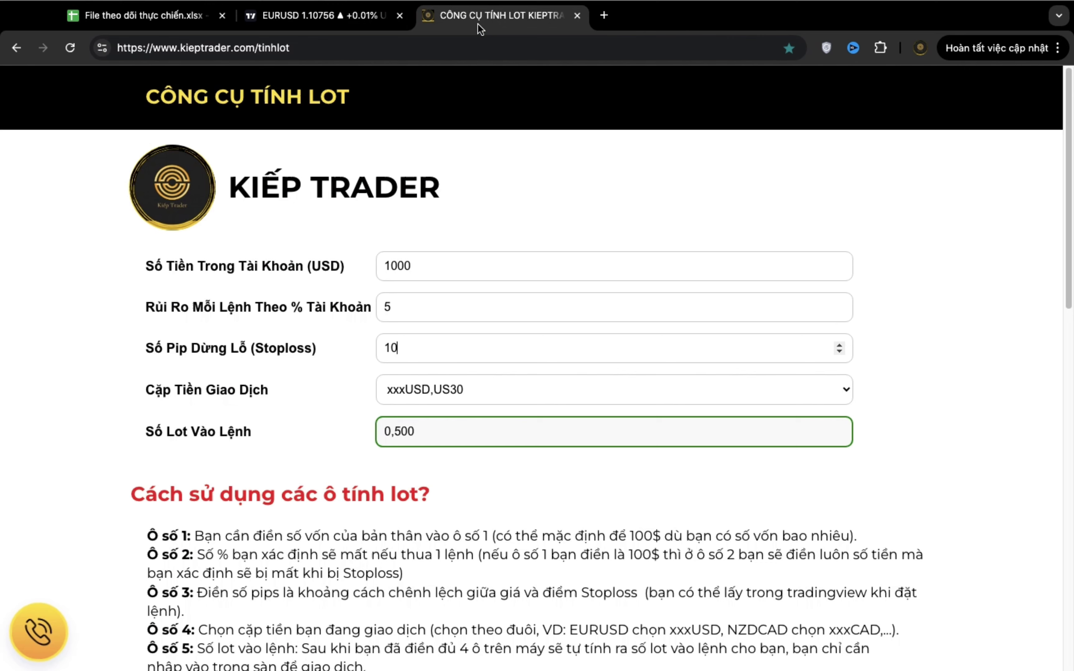
click(420, 390)
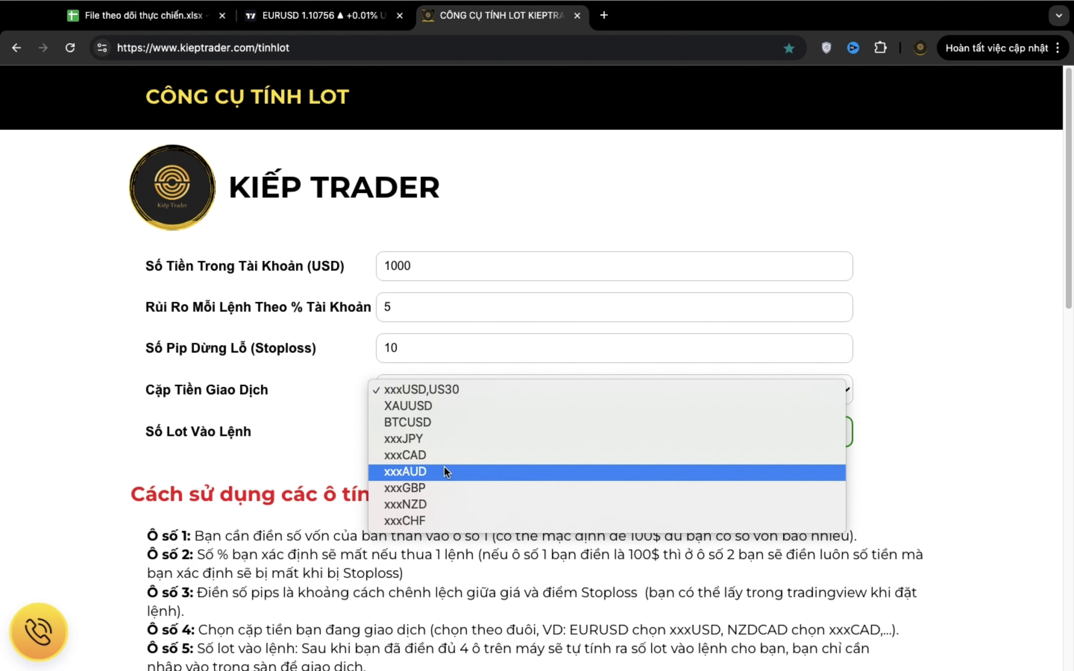
click(411, 392)
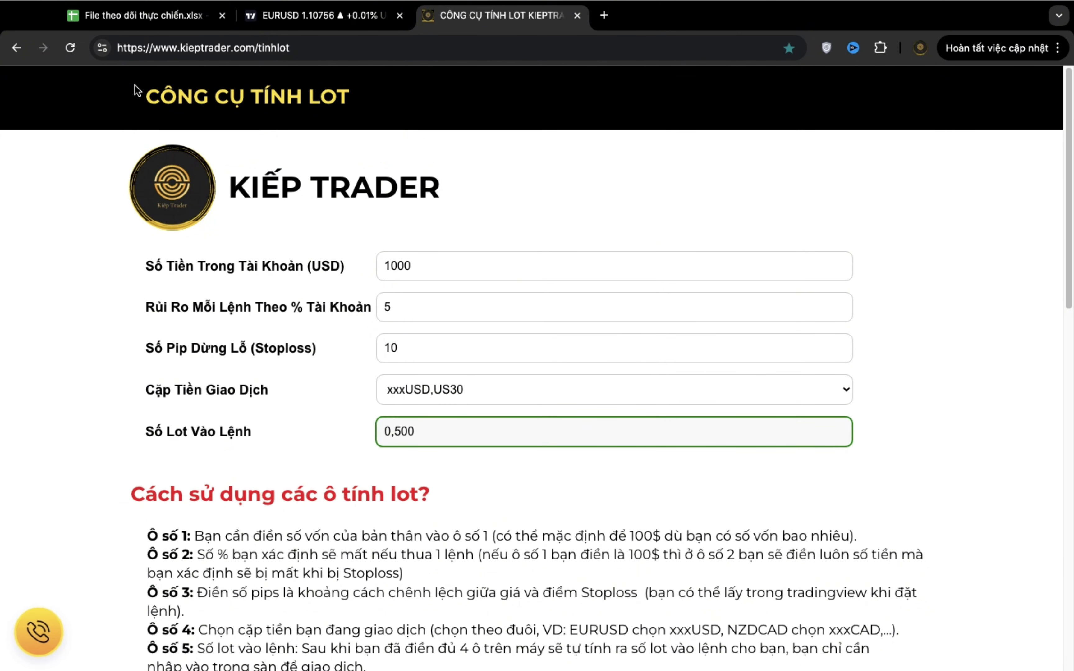
Brush a rising price path from the entry to beyond the target on the TradingView EURUSD chart, and return to the trade log spreadsheet
key(super+1)
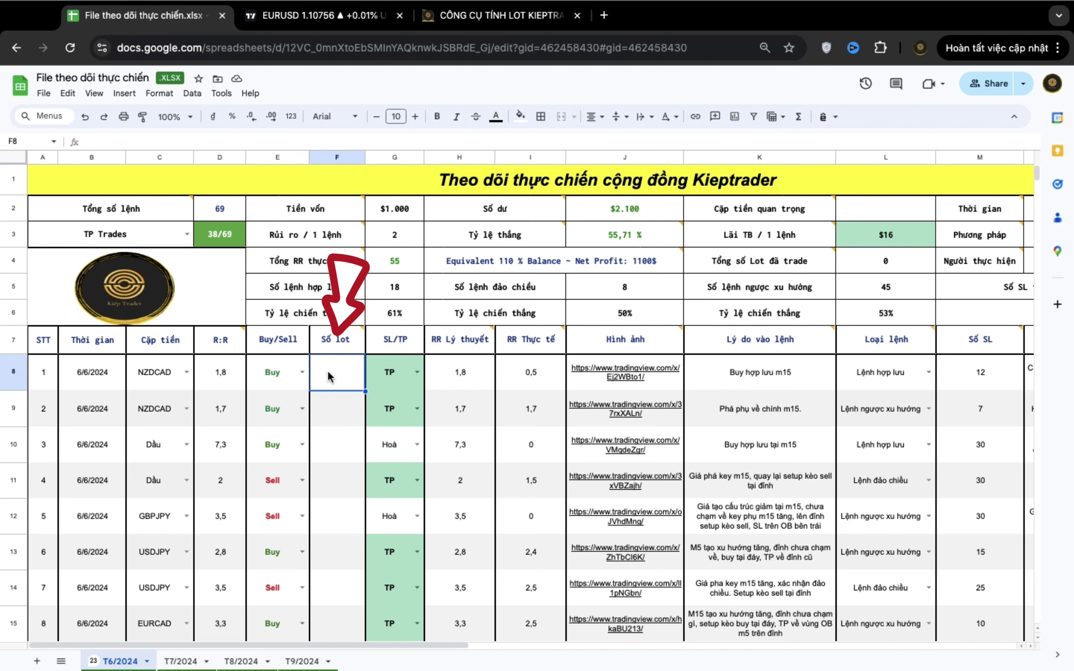
key(super+2)
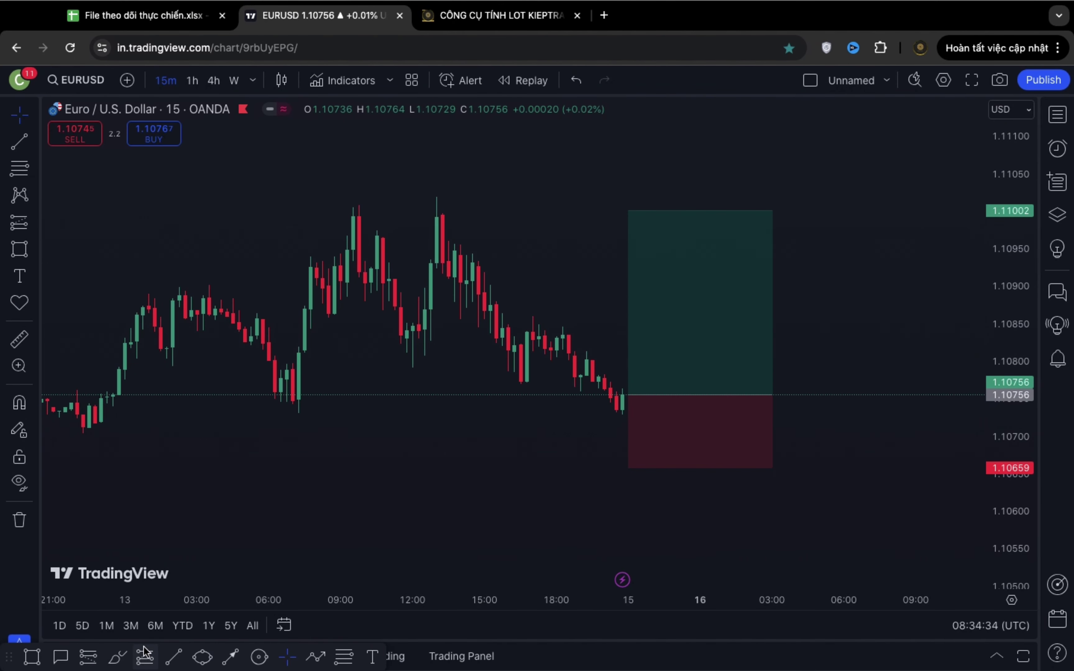
click(117, 656)
mouse_move(640, 379)
mouse_down()
mouse_move(697, 360)
mouse_move(743, 242)
mouse_move(802, 159)
mouse_up()
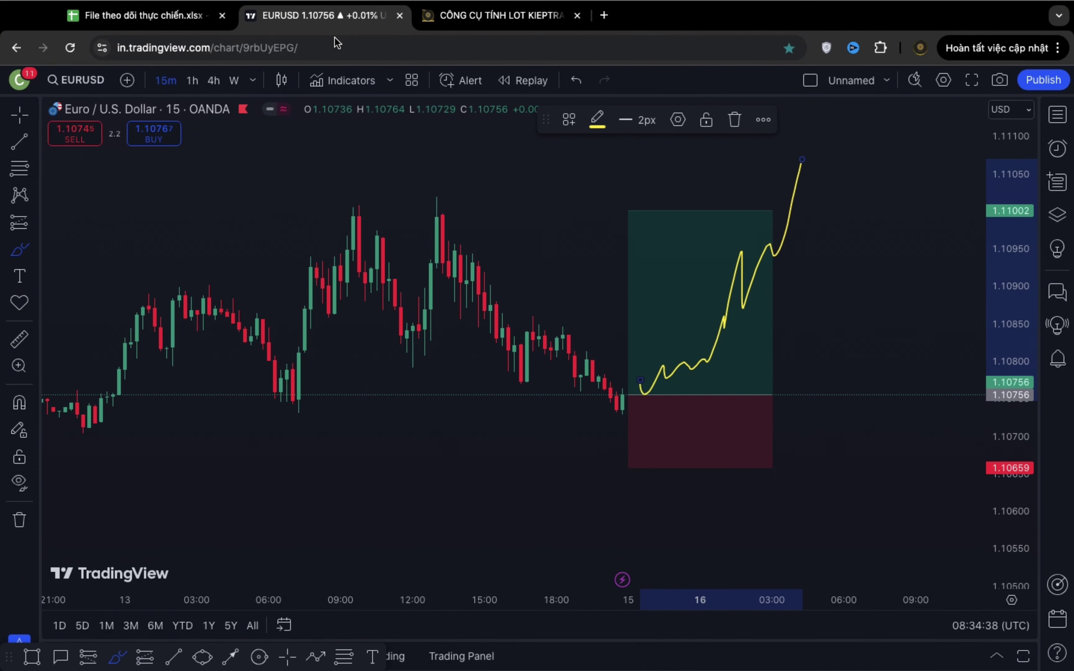
click(443, 22)
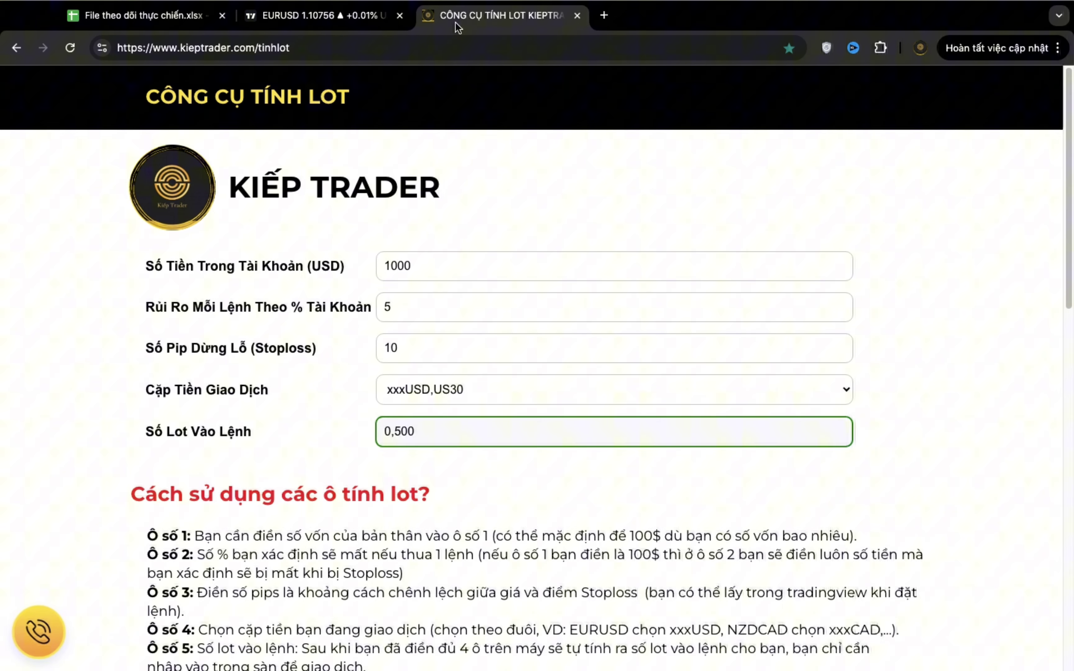
click(134, 26)
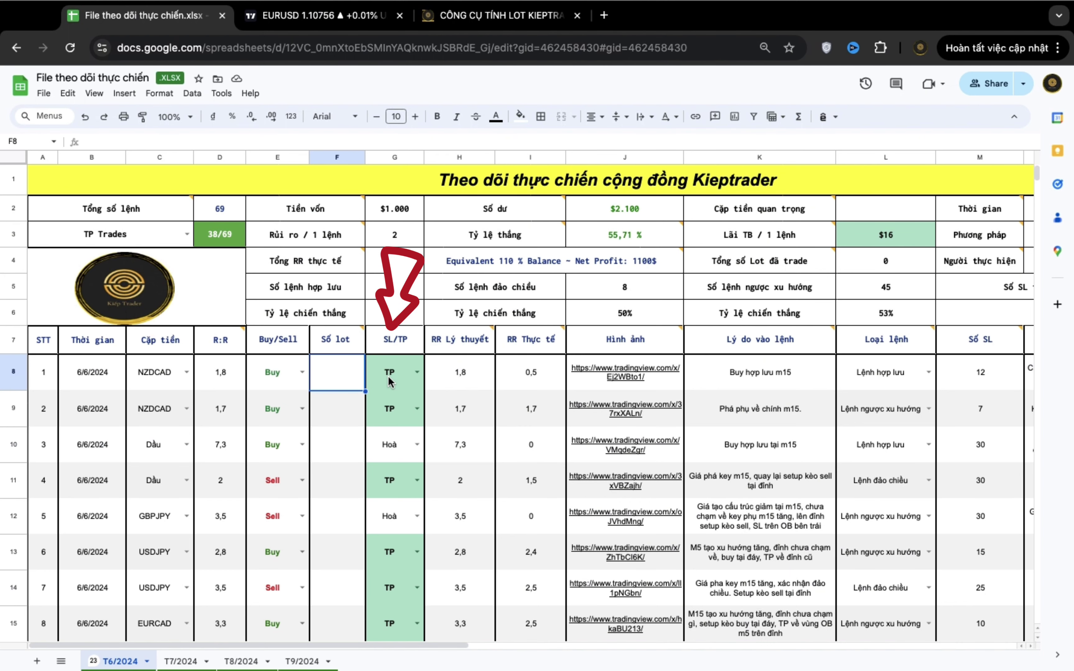
Review the first trade's SL/TP options and its RR Lý thuyết and RR Thực tế cells in the trade log
click(416, 373)
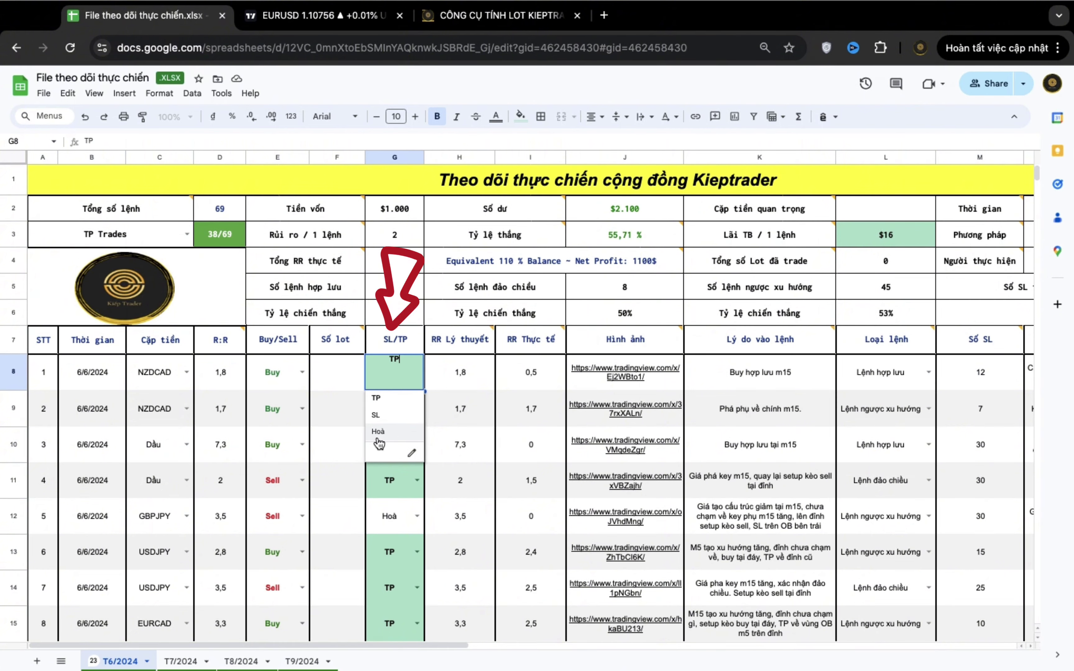
click(350, 453)
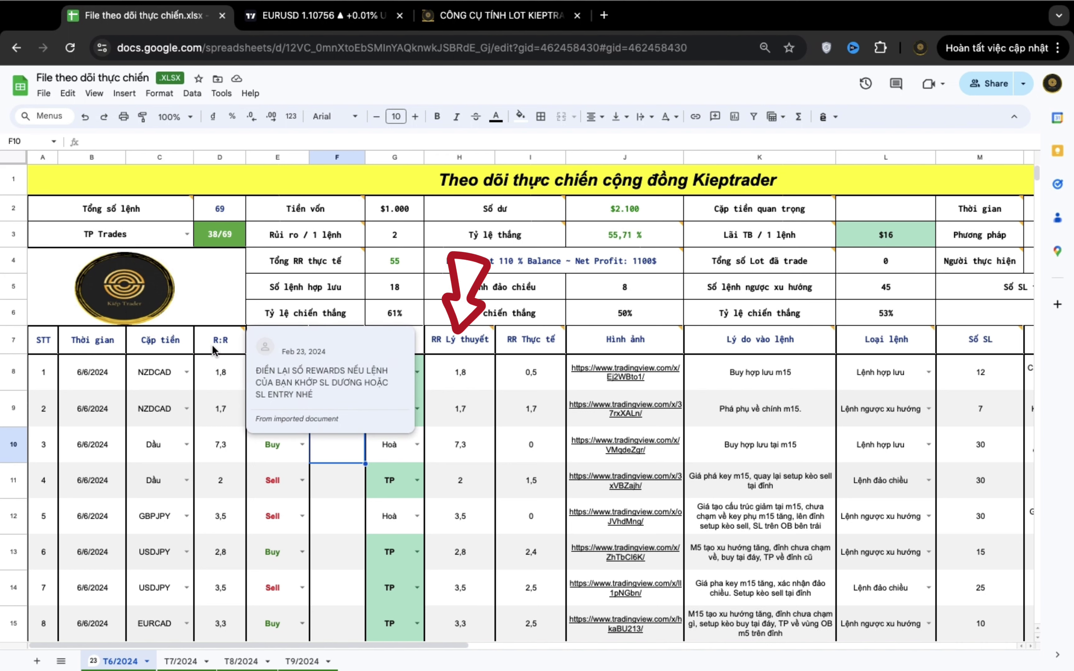
click(462, 377)
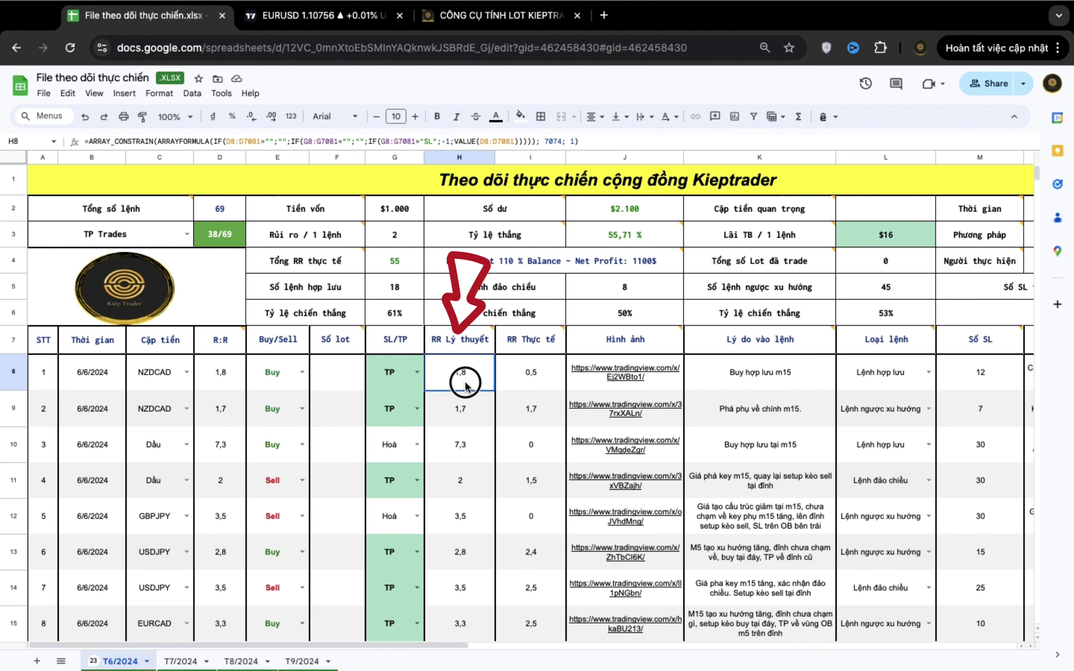
click(533, 380)
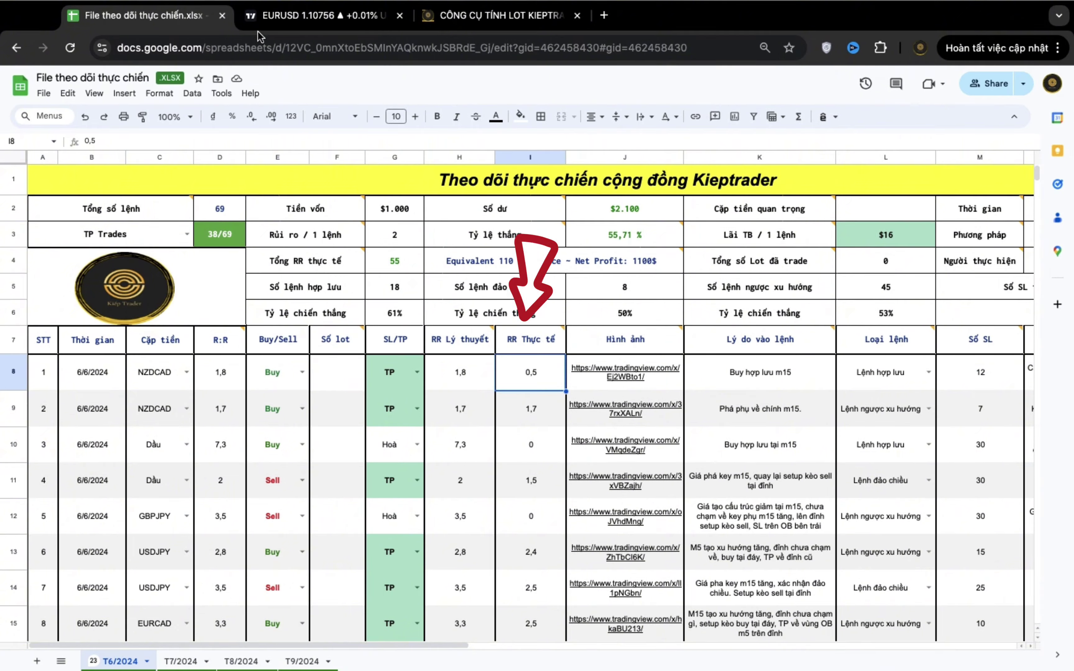
Switch to the TradingView EURUSD chart and draw a near-horizontal trend line at about 1.1085 from the recent candles across the long position
click(262, 18)
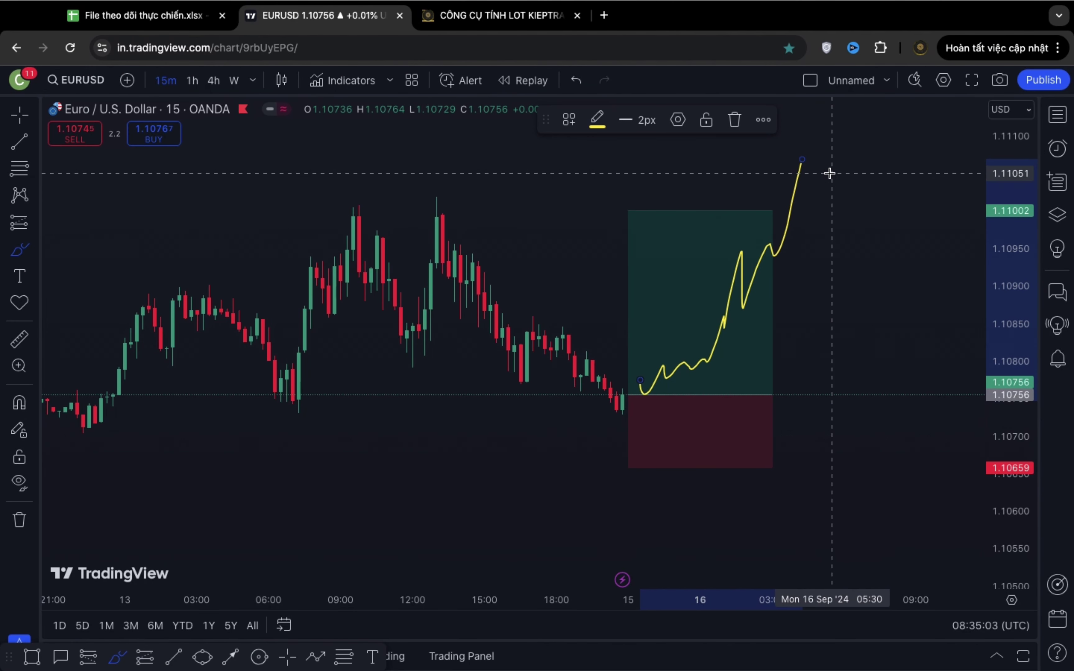
click(14, 141)
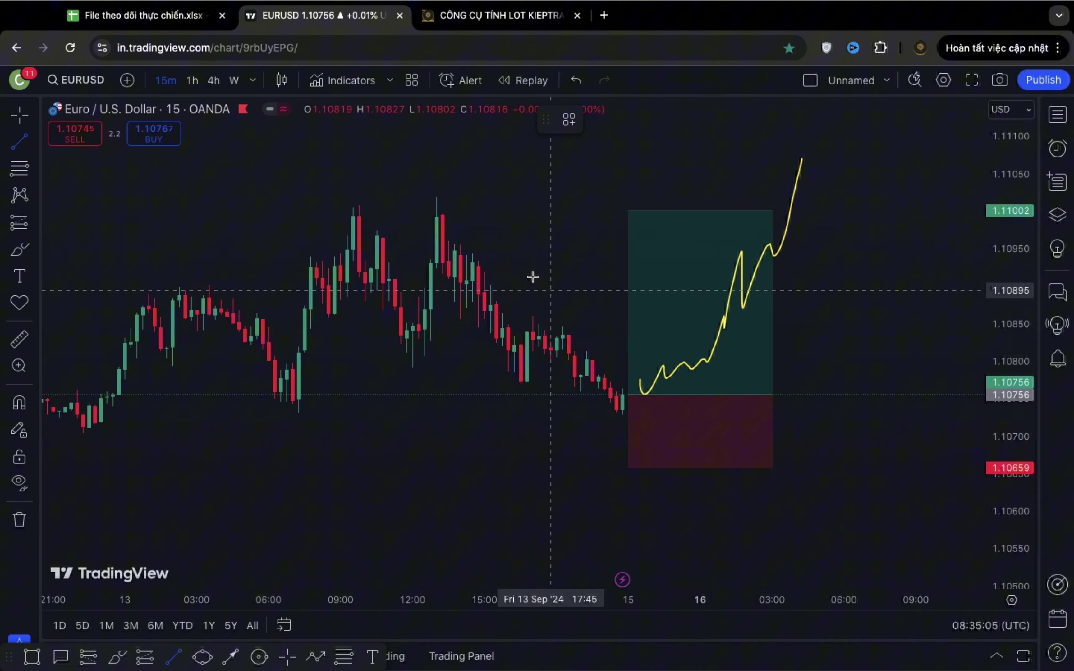
click(514, 327)
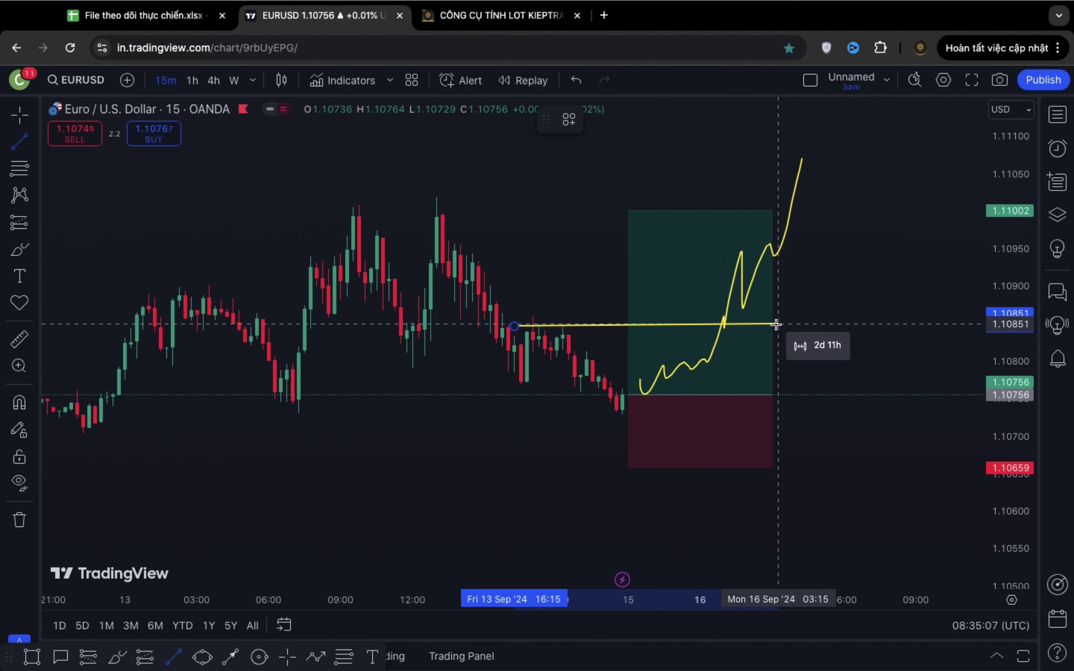
click(778, 324)
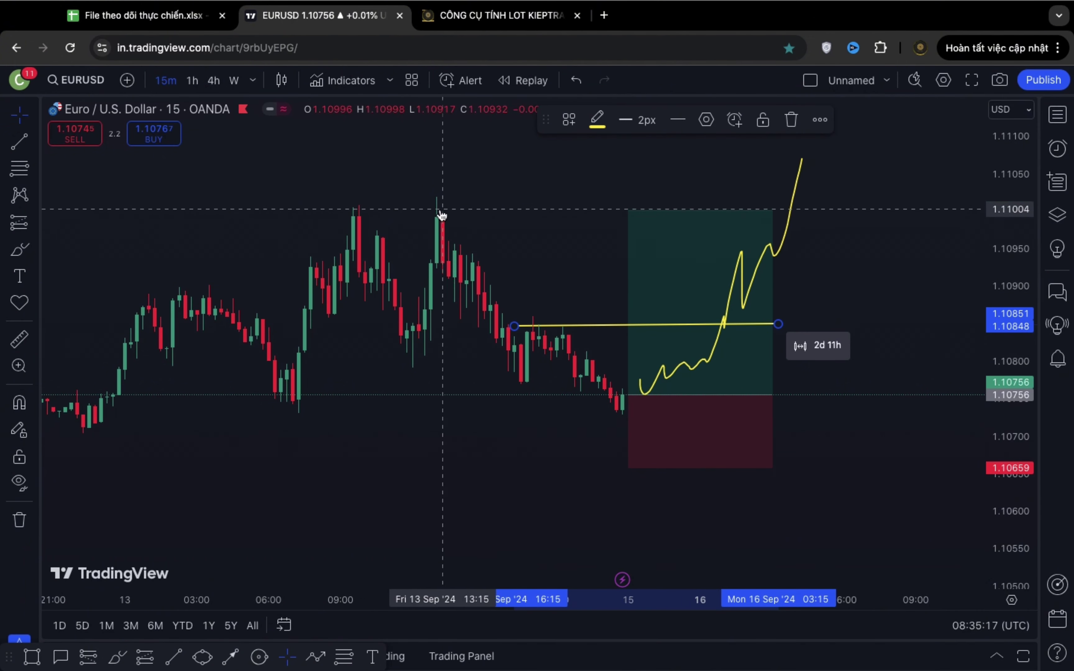
Lower the long position's target to about 1.10989, and move the trend line up to the previous high at about 1.1100
click(629, 214)
drag(630, 213, 629, 220)
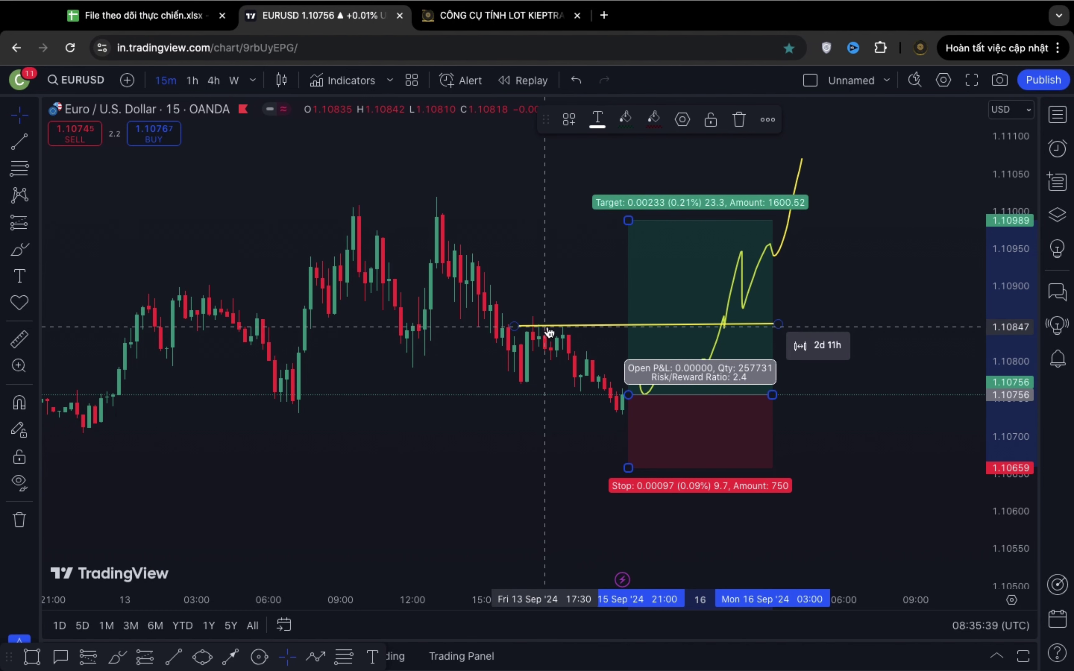
drag(549, 333, 455, 216)
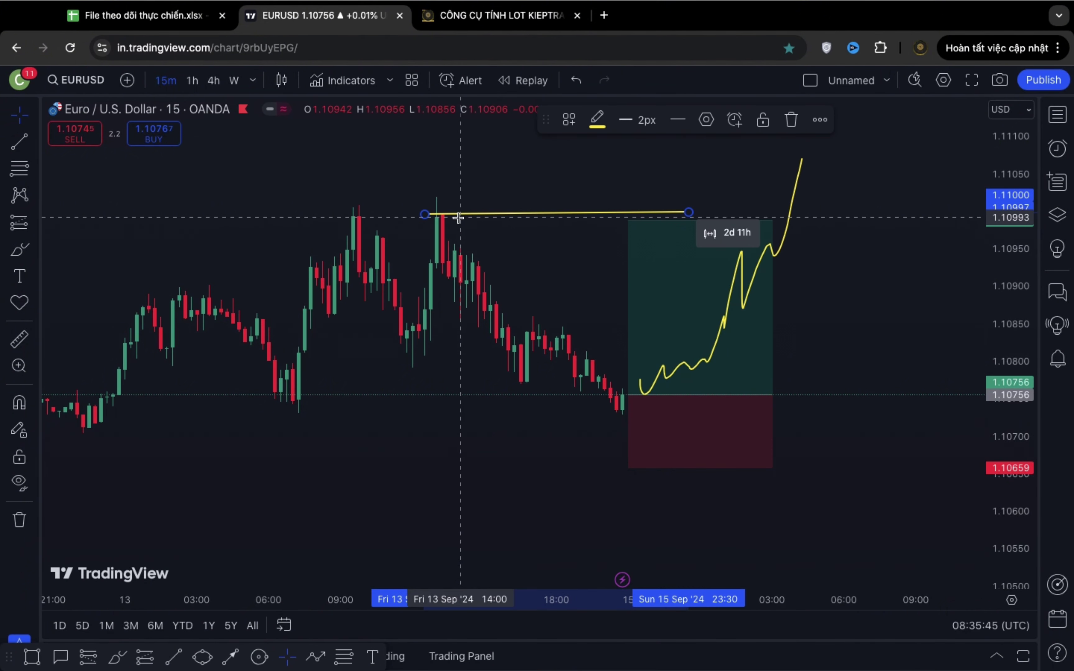
drag(695, 216, 705, 215)
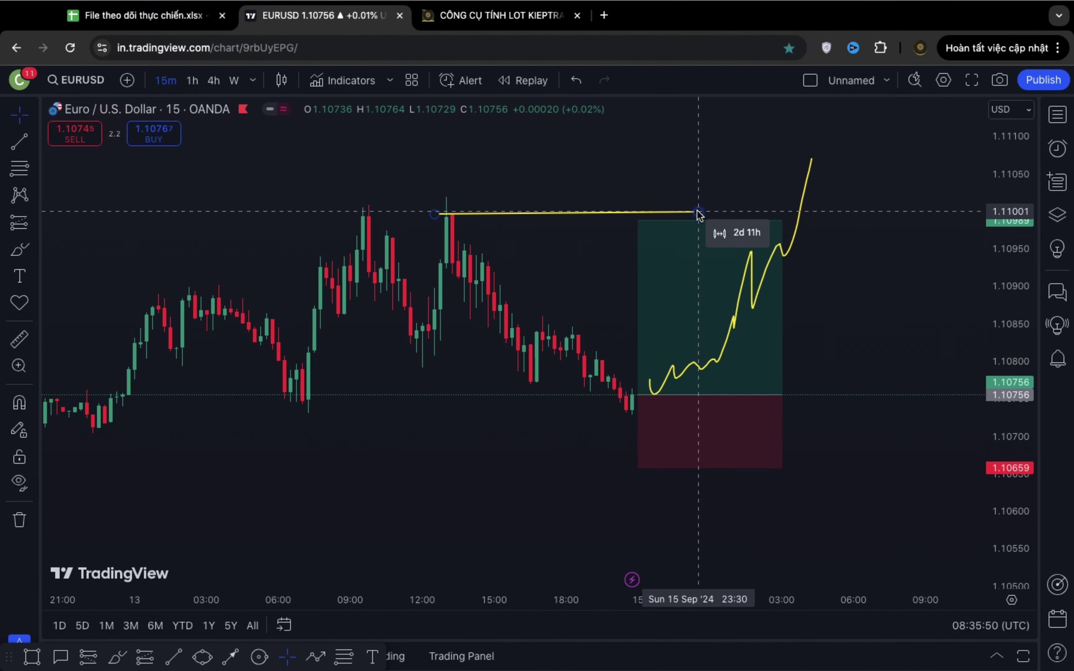
click(698, 213)
Check the note on the trade log's Hình ảnh header, and copy the link to a snapshot of the TradingView EURUSD chart
click(157, 22)
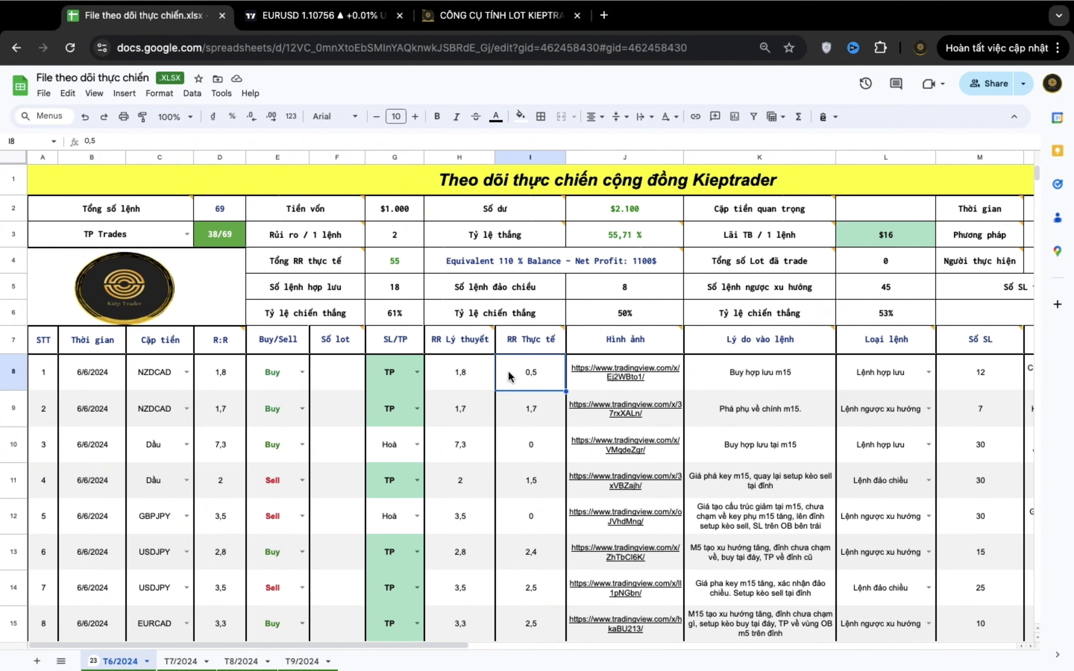
click(624, 344)
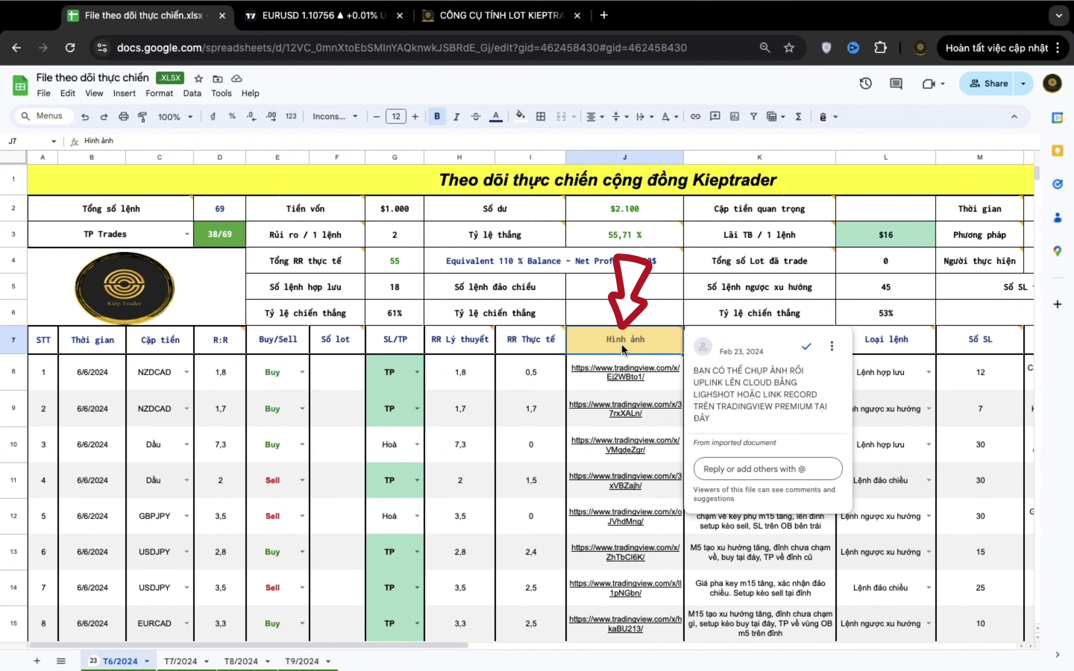
click(332, 22)
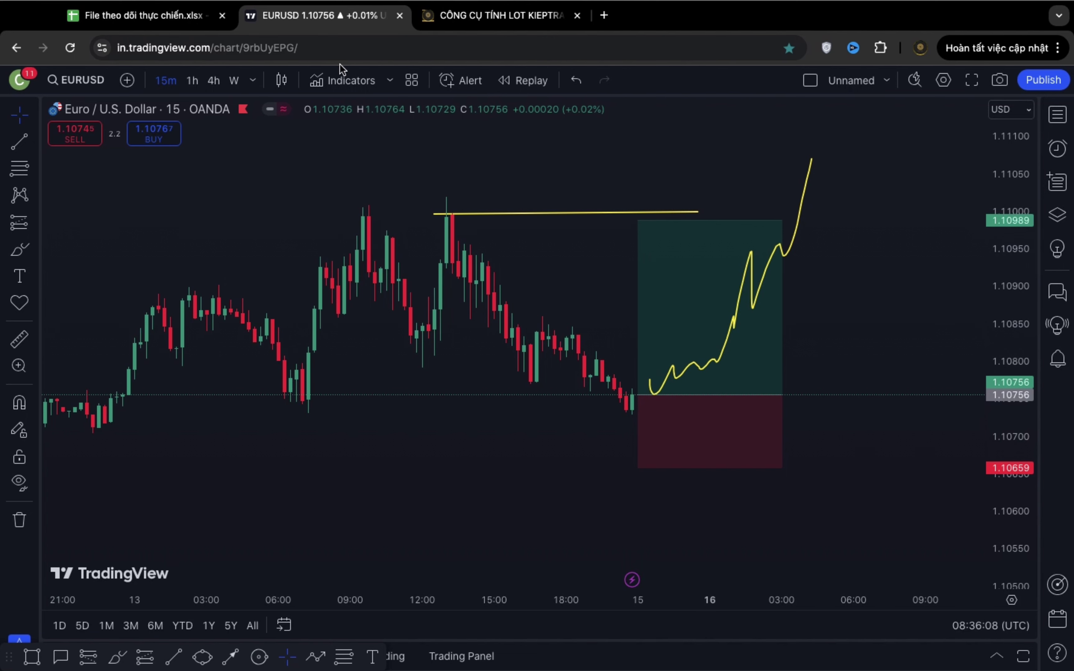
click(995, 87)
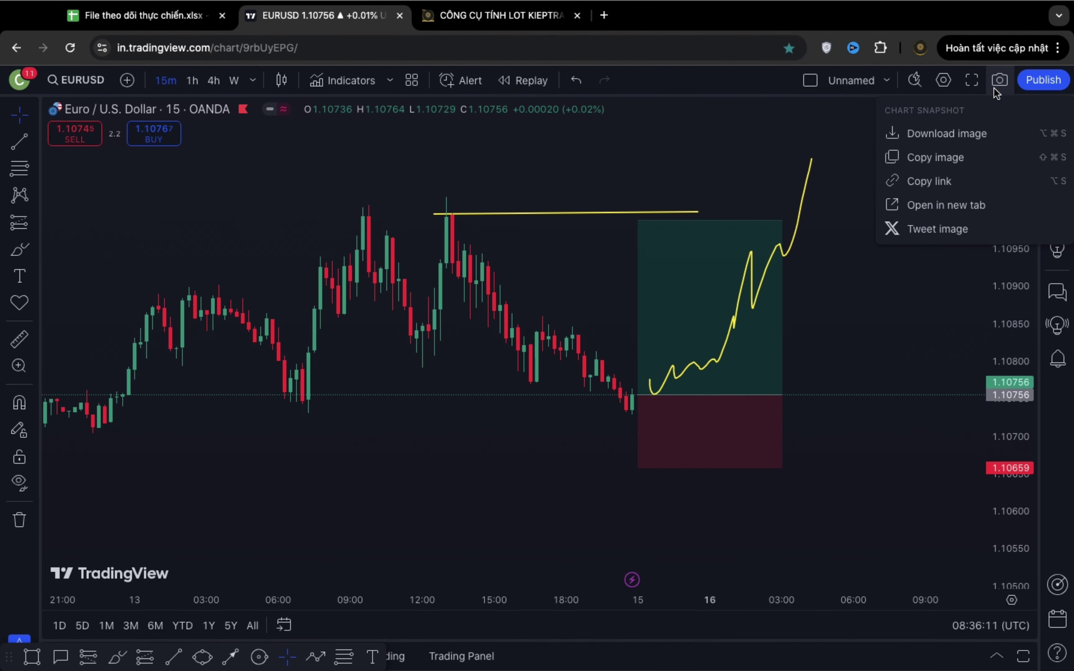
click(934, 187)
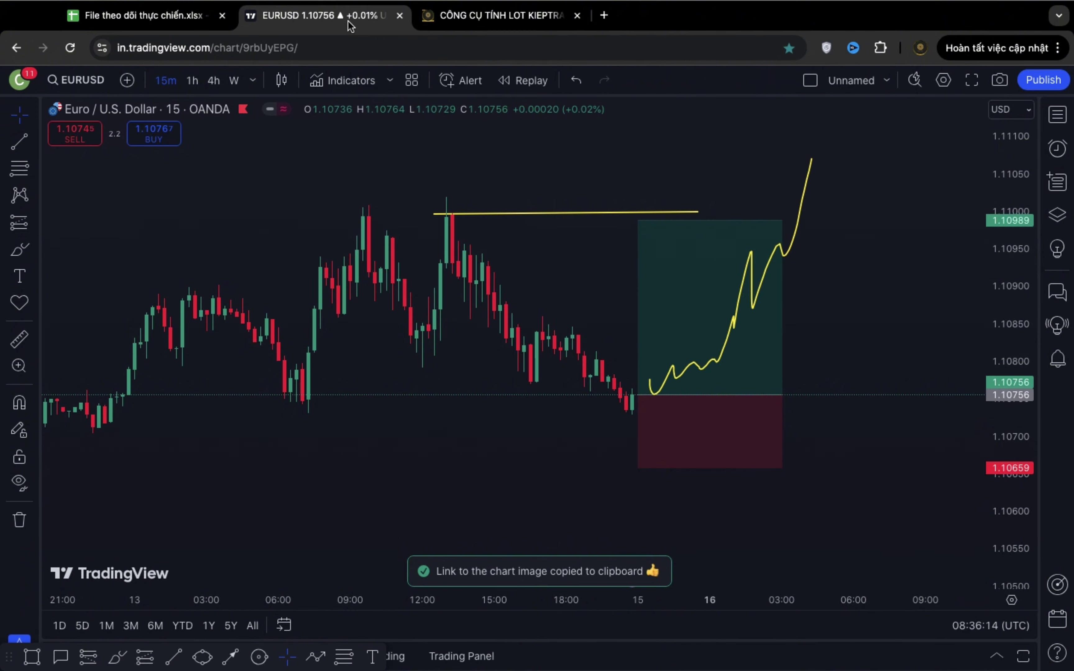
Return to the trade log and review the Hình ảnh and Lý do vào lệnh columns and the first trade's Loại lệnh options
click(147, 18)
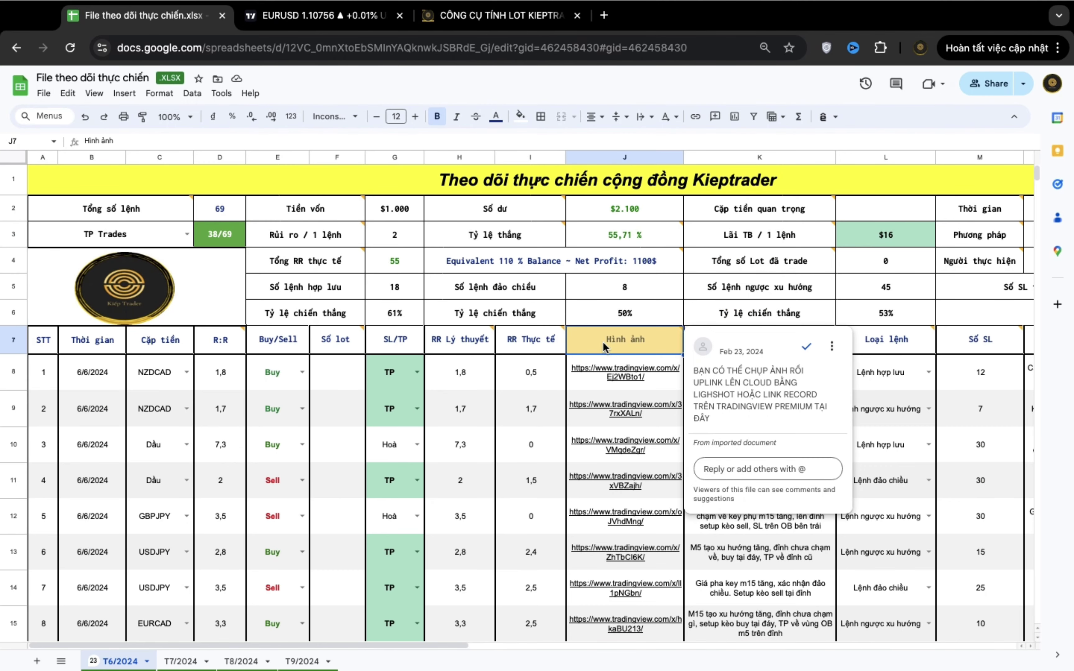
mouse_move(604, 375)
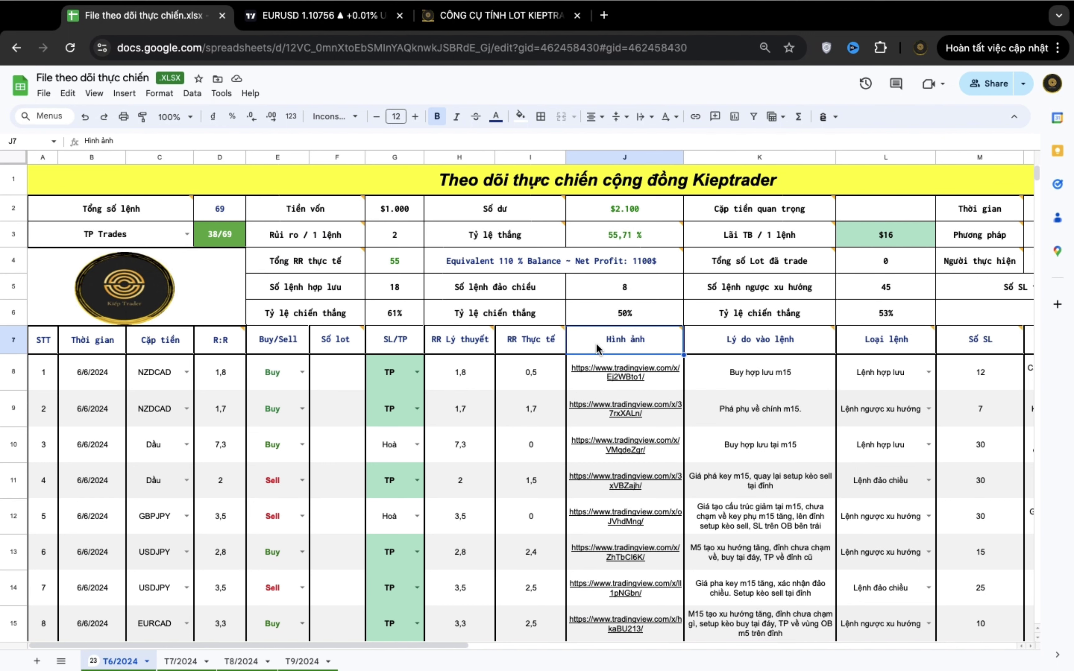
click(735, 342)
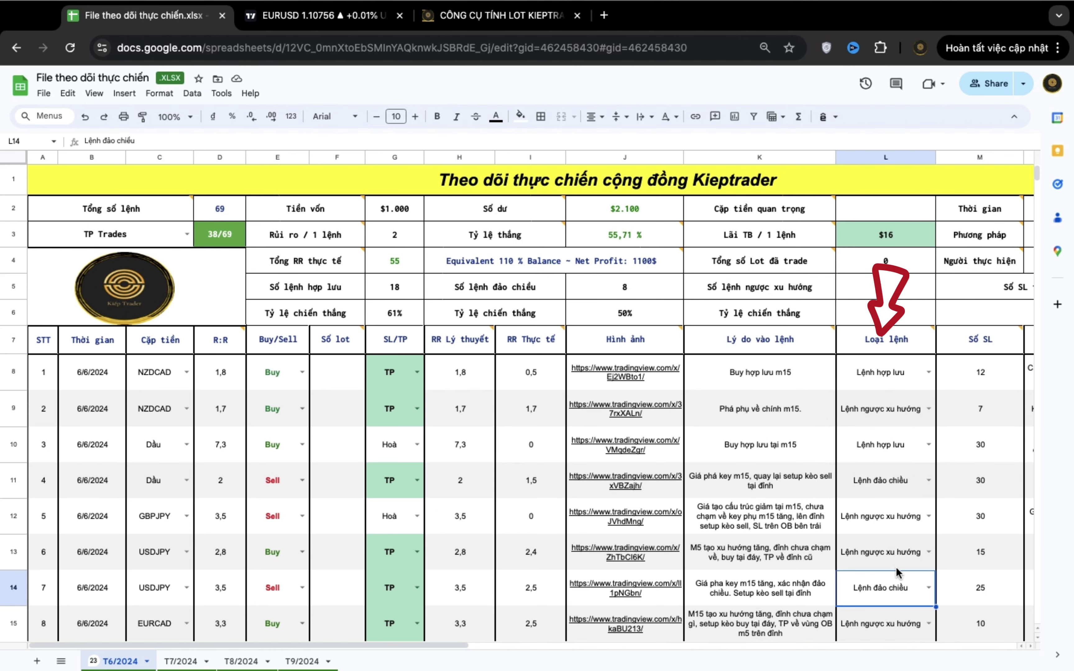
click(929, 375)
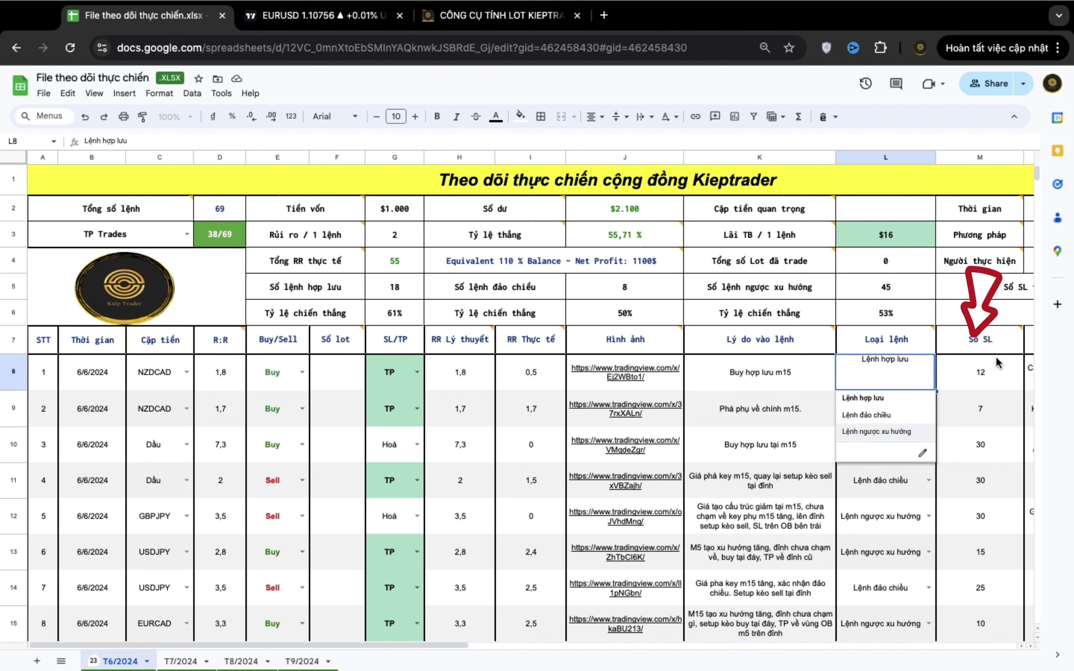
Review the Số SL values of several trades and the remarks in the Chú ý column of the trade log
click(991, 437)
click(981, 484)
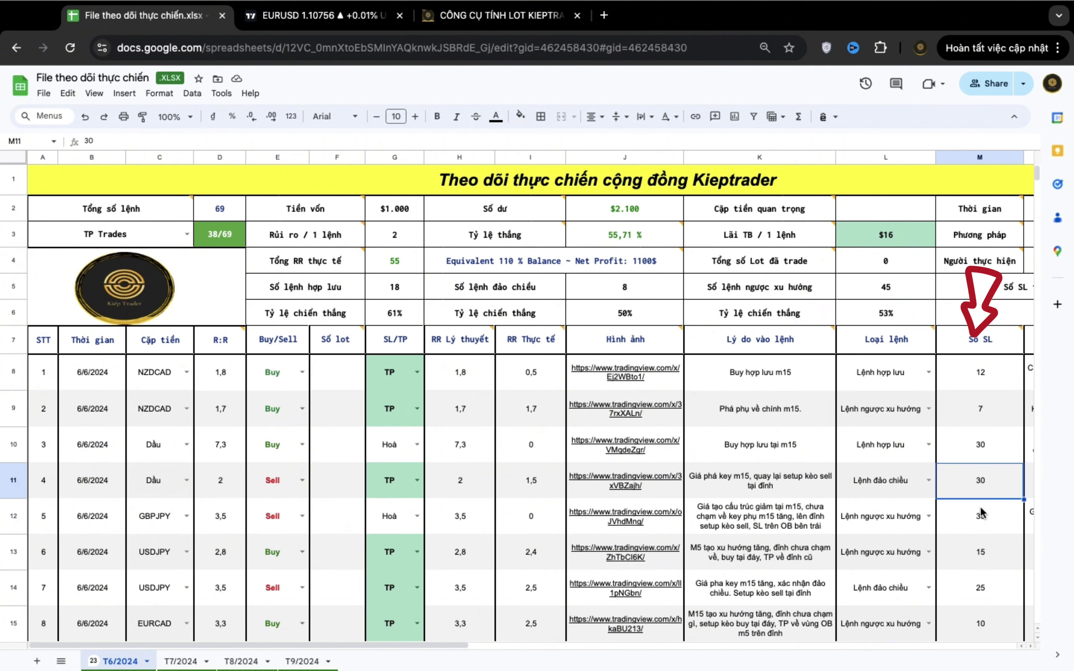
click(981, 517)
click(980, 550)
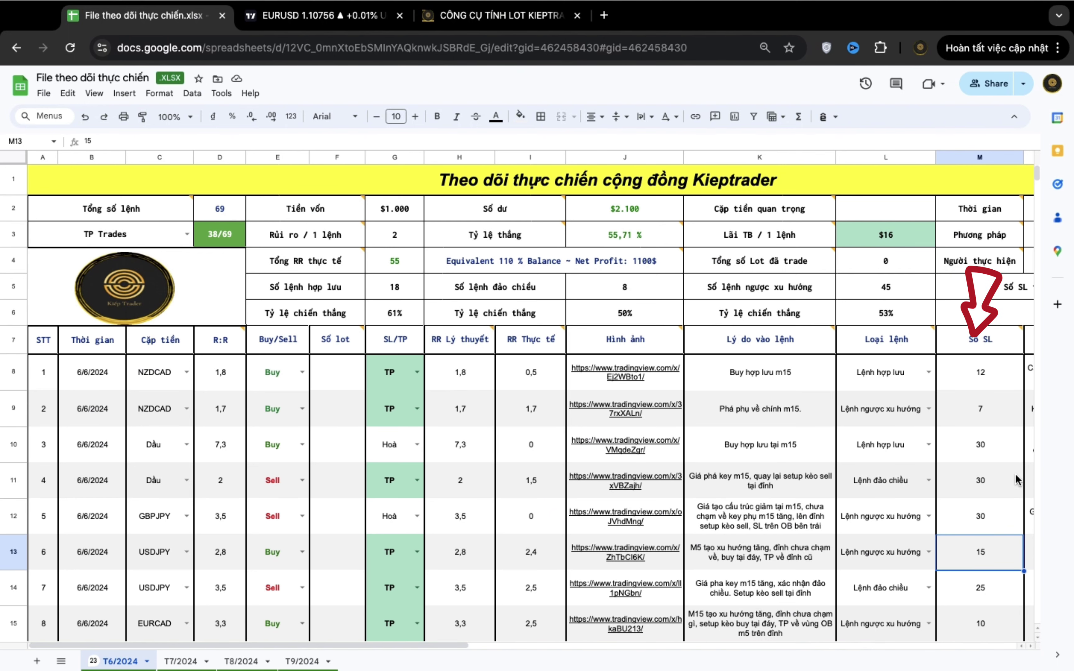
drag(398, 647, 520, 649)
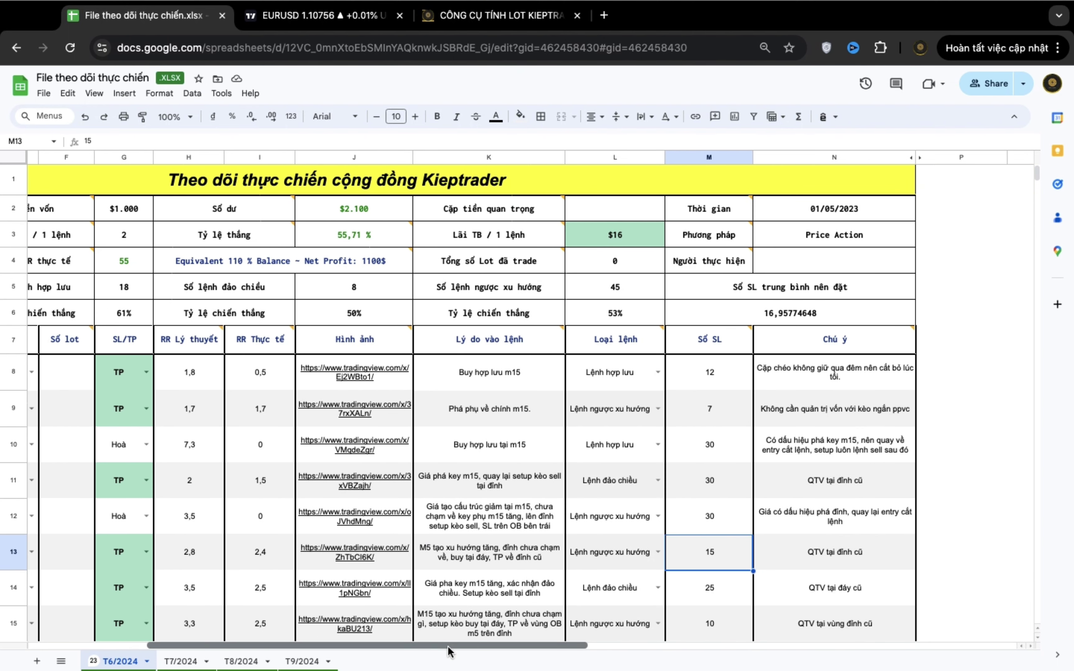
mouse_move(848, 353)
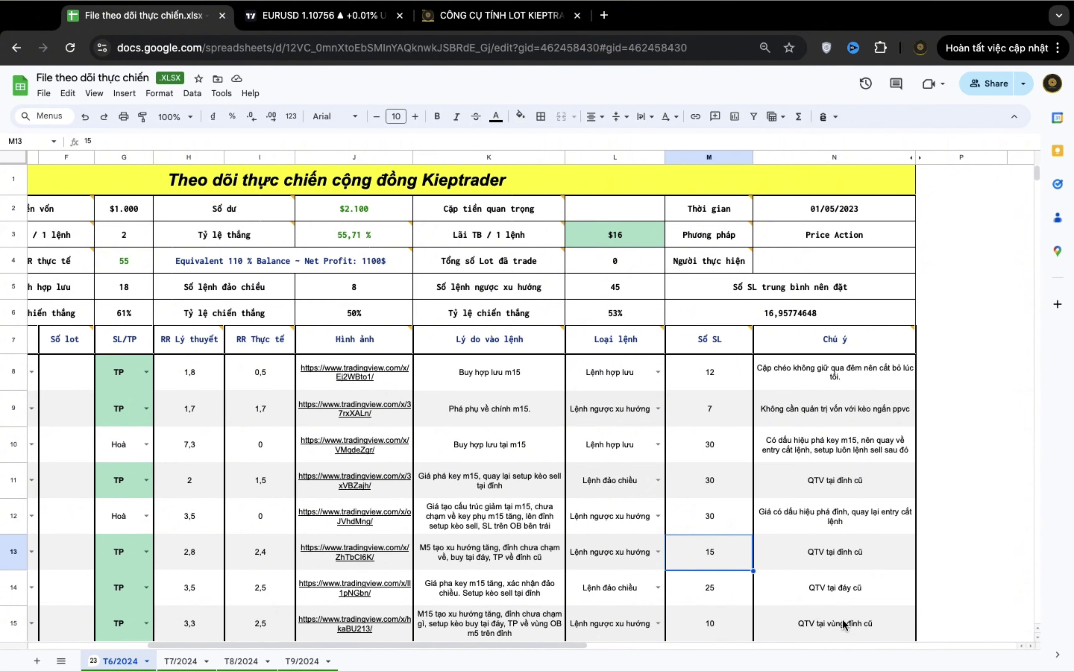
drag(573, 639, 210, 643)
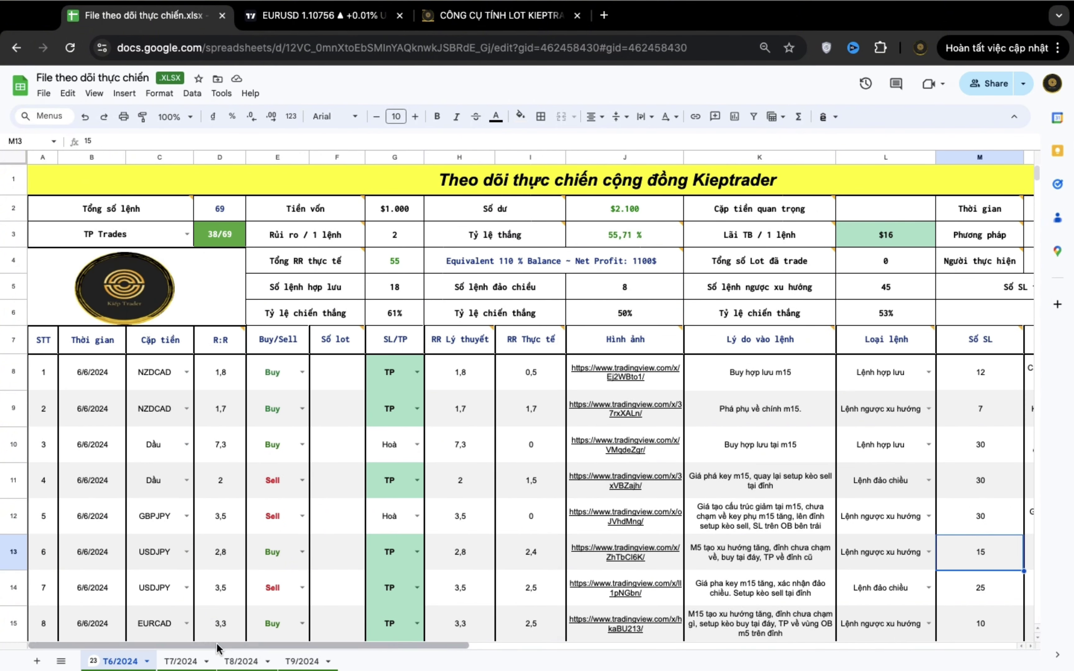